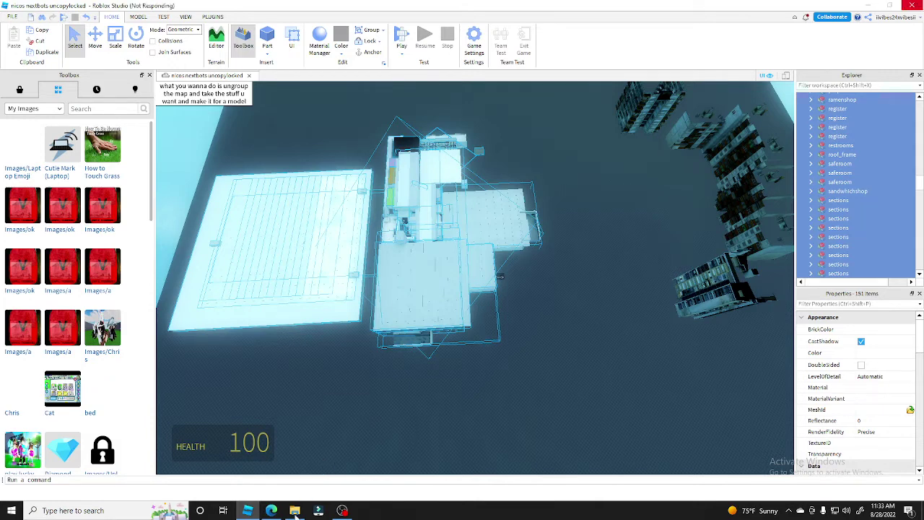
- Switch to the browser and start the My Mix playlist on YouTube
click(271, 510)
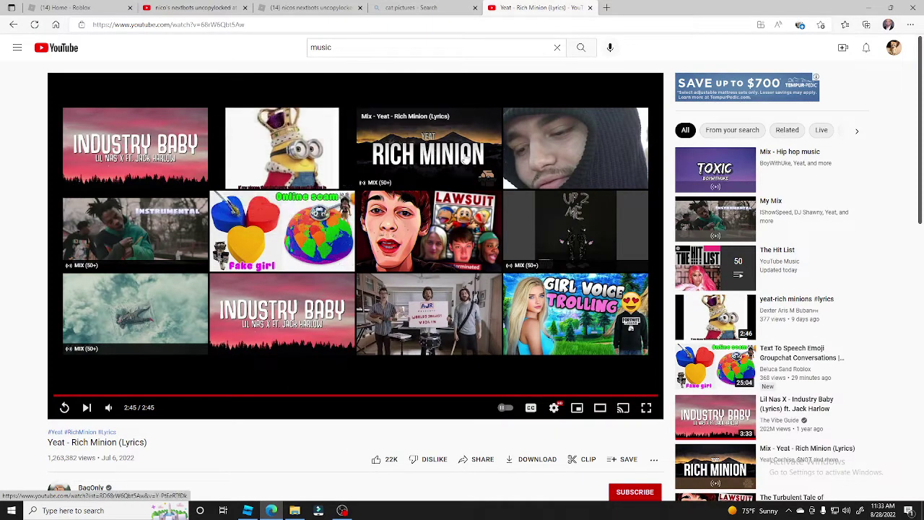
scroll(660, 282, down, 1)
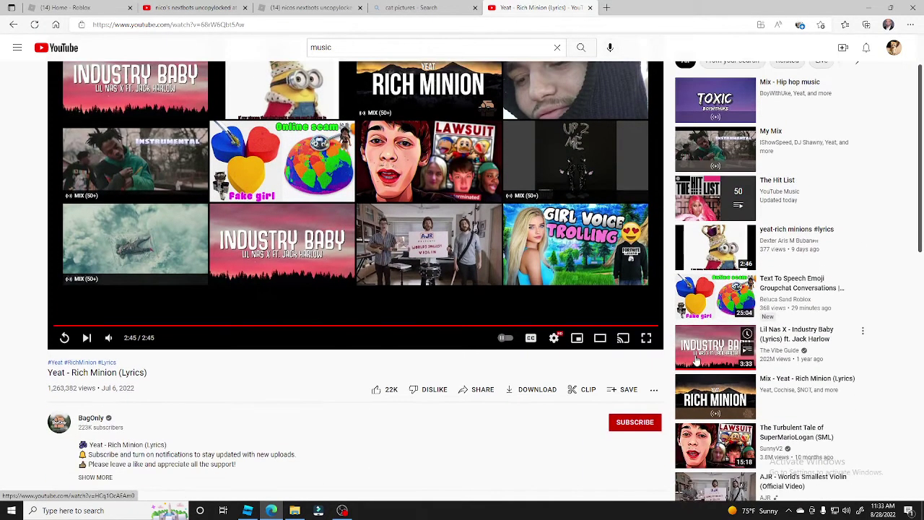
scroll(697, 359, down, 3)
scroll(728, 326, up, 4)
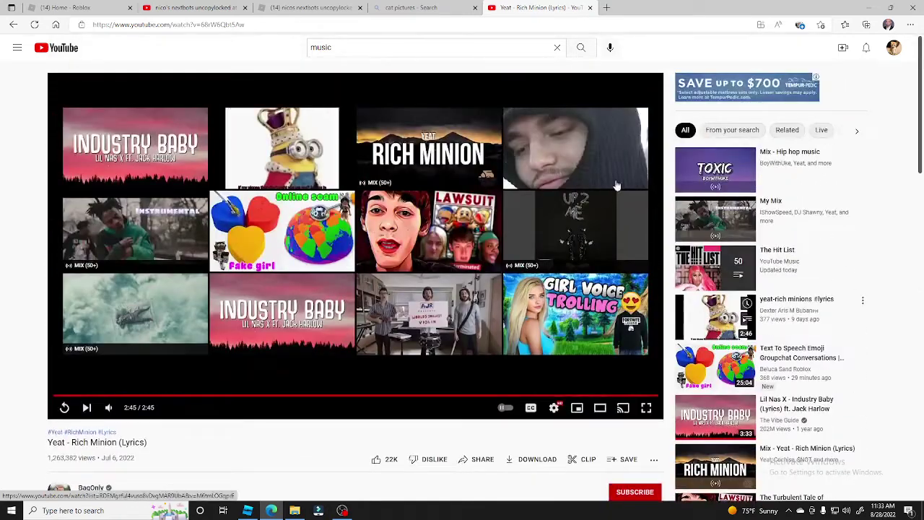
click(707, 228)
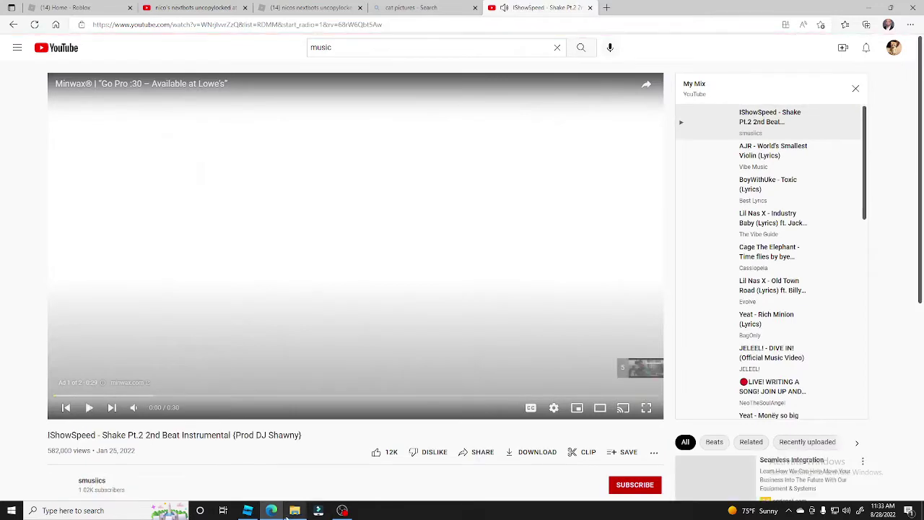
click(247, 511)
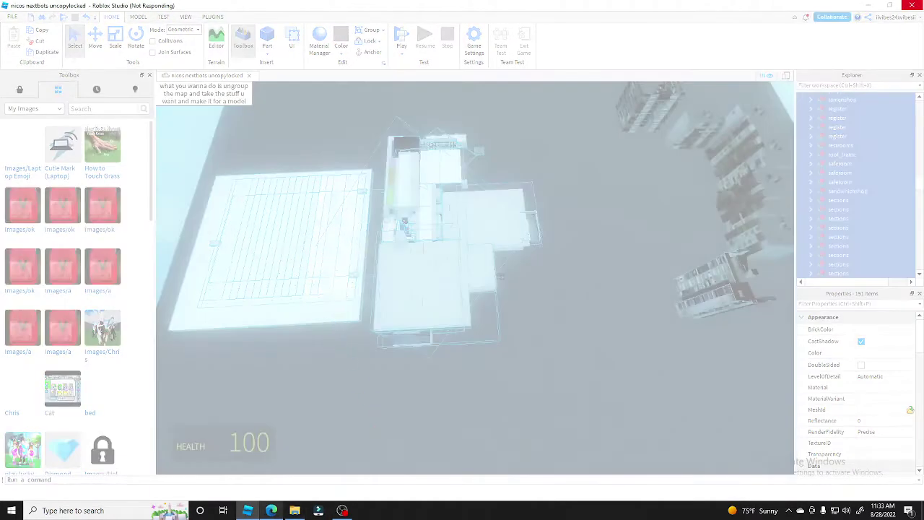
click(271, 510)
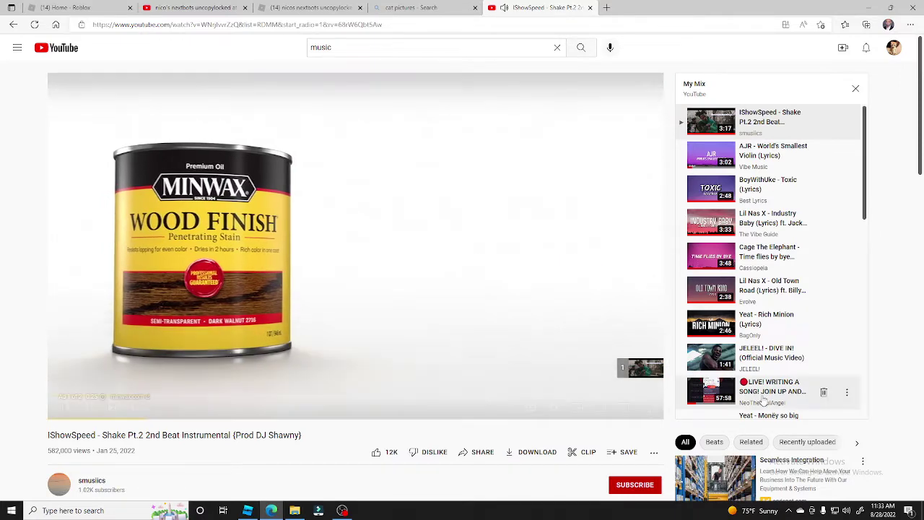
- Look through the songs queued in the My Mix playlist
scroll(764, 401, down, 3)
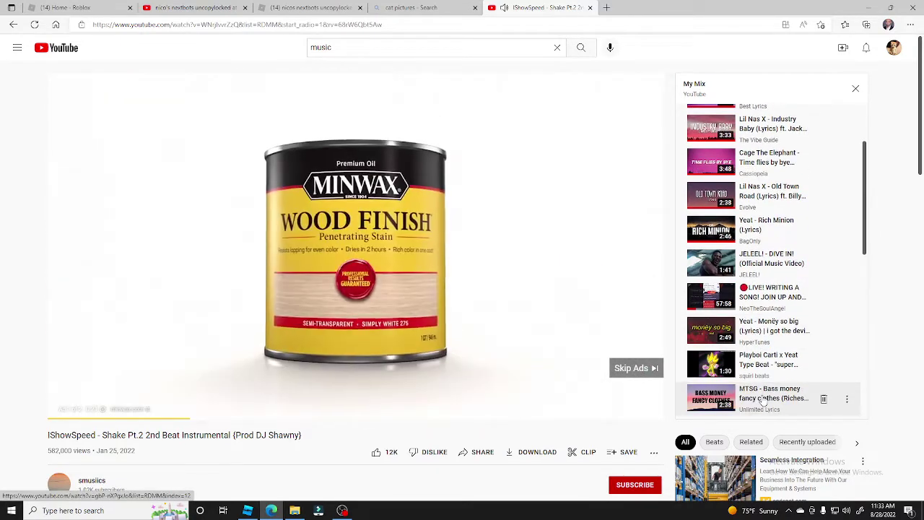
scroll(763, 400, down, 2)
scroll(758, 398, down, 4)
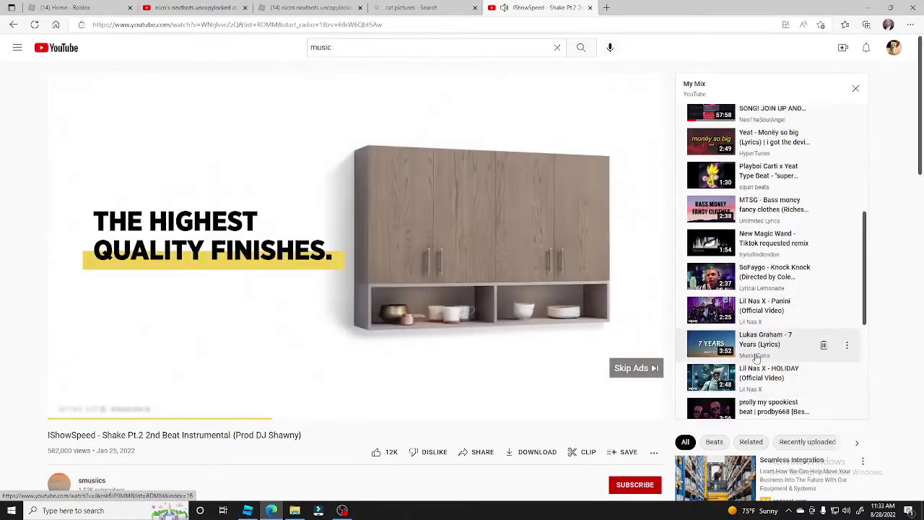
scroll(754, 358, down, 4)
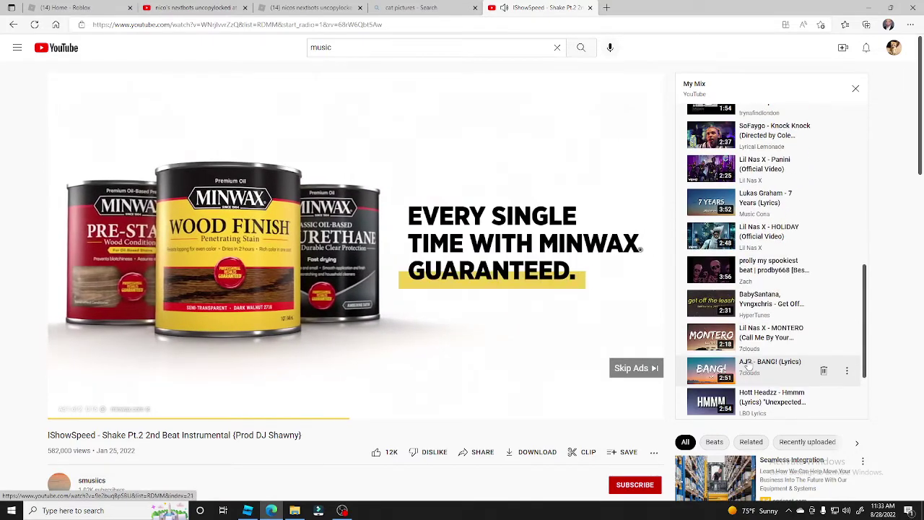
scroll(748, 366, down, 3)
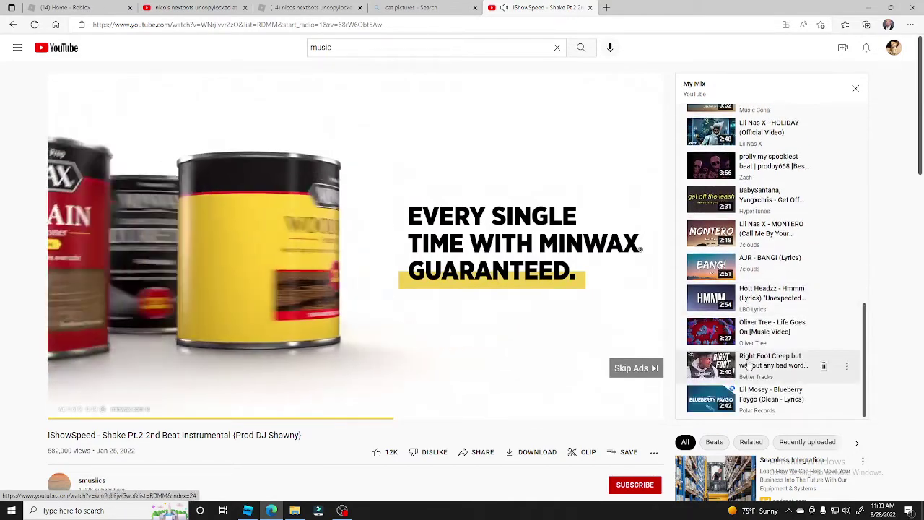
scroll(749, 366, up, 3)
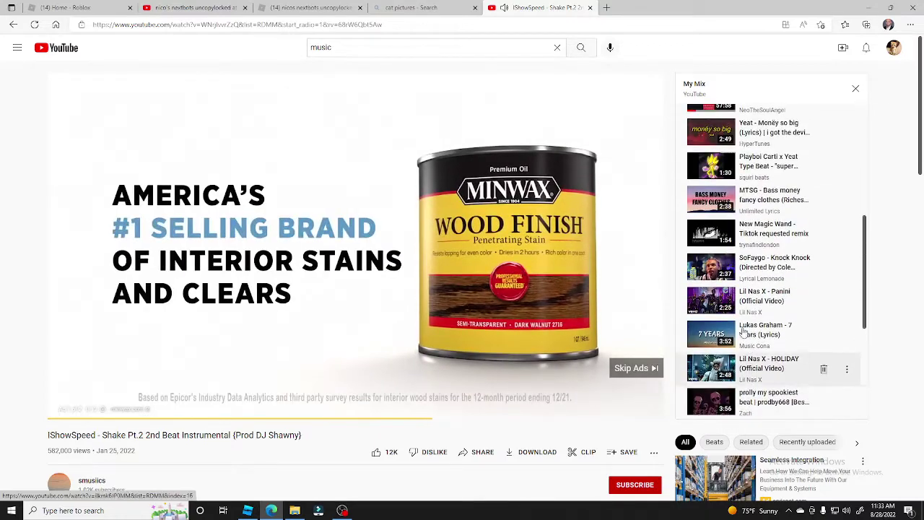
scroll(743, 234, up, 2)
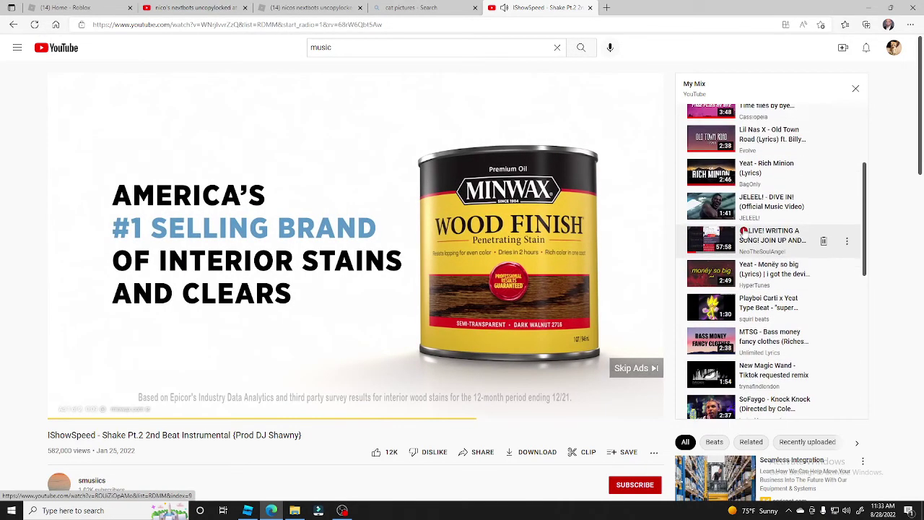
scroll(743, 214, up, 3)
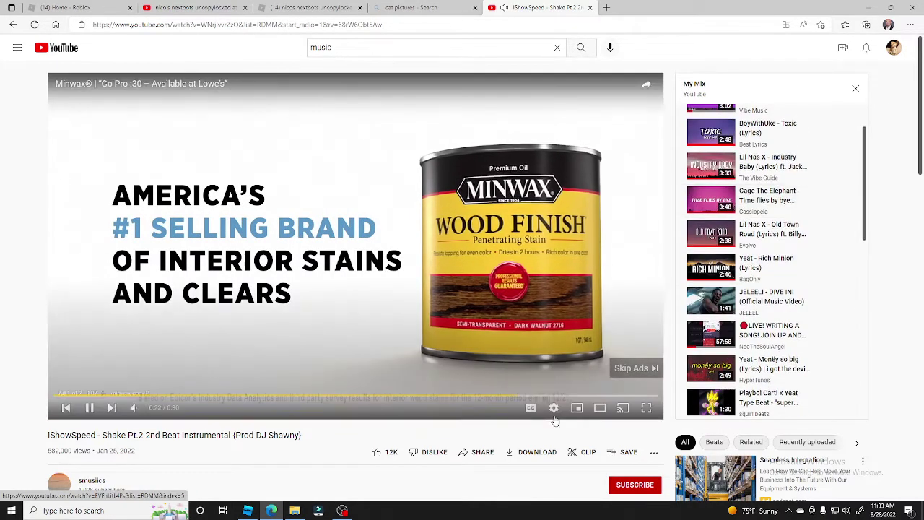
- Skip the ad and set the IShowSpeed instrumental video to loop
click(626, 368)
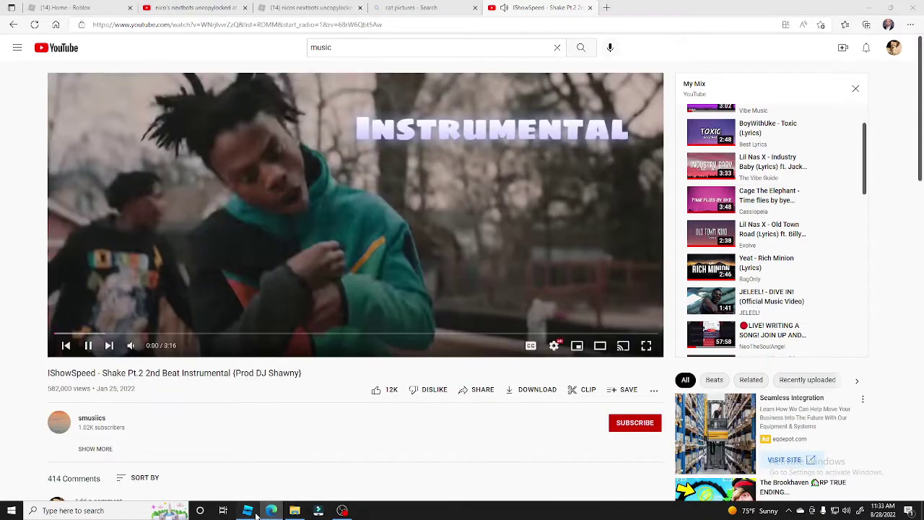
right_click(431, 105)
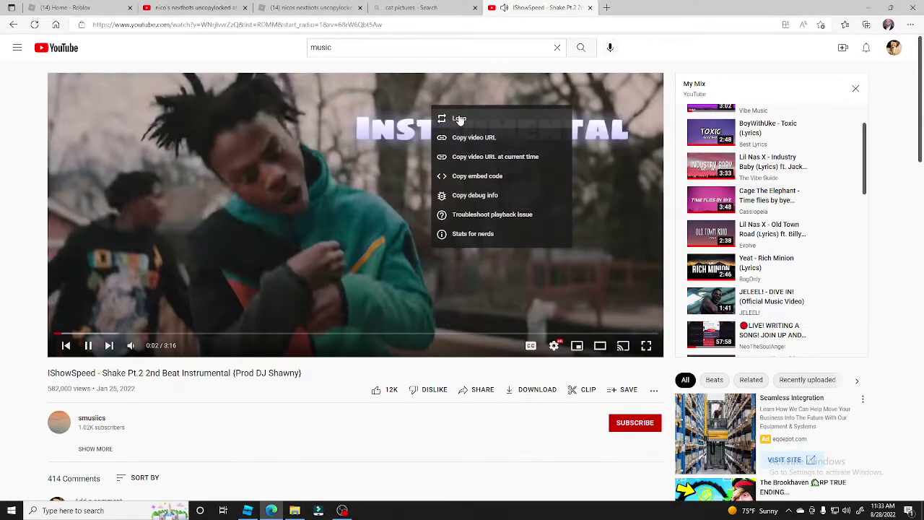
click(458, 119)
- Switch back to Roblox Studio and clear the selection of the map parts
click(248, 505)
right_drag(441, 354, 480, 353)
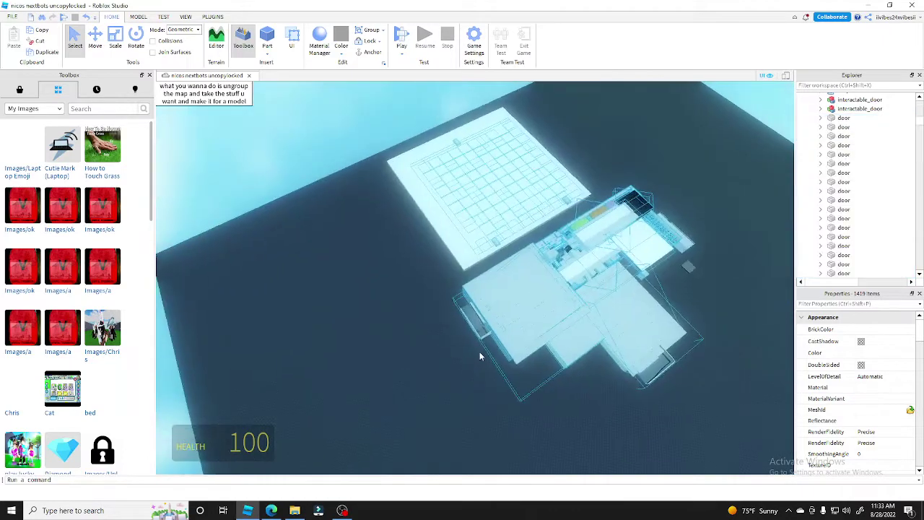
click(421, 404)
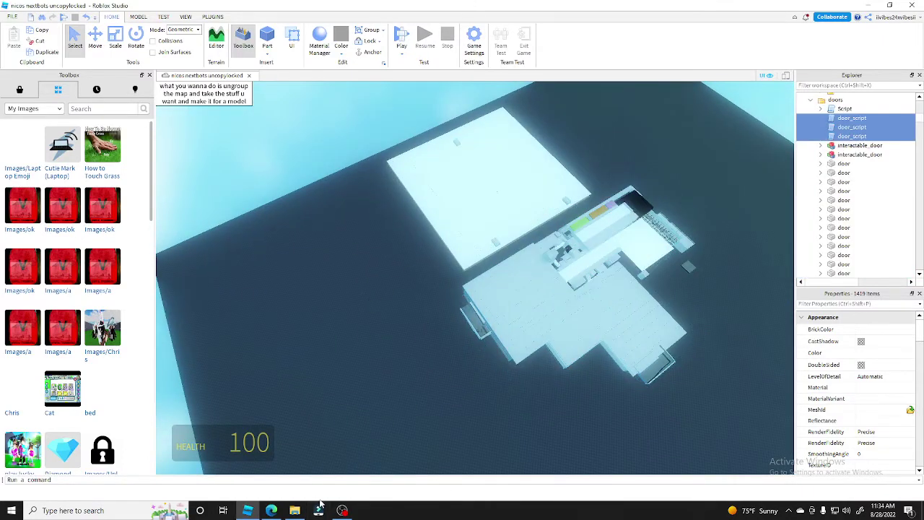
- Select the pillars model inside the parking garage and ungroup it
right_drag(436, 399, 435, 286)
key(w)
key(w)
key(w)
click(435, 287)
key(s)
right_click(381, 284)
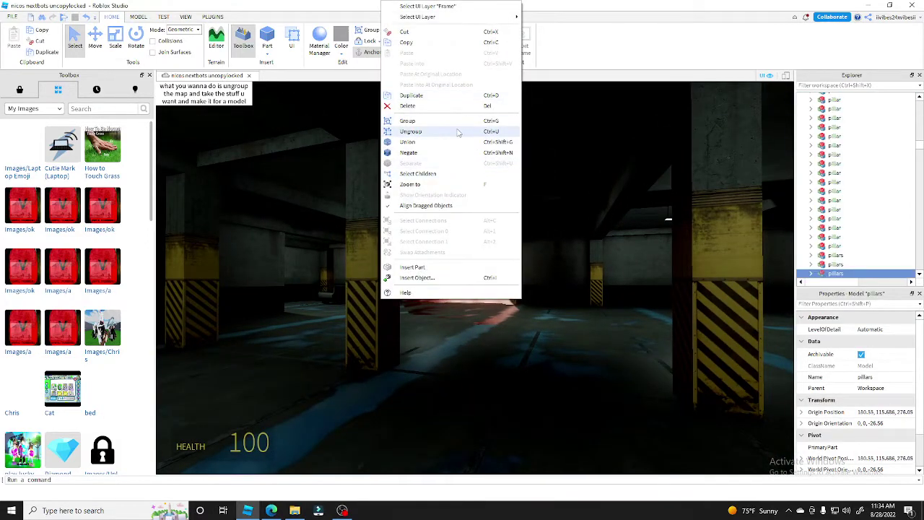
click(457, 132)
- Select the pillar model in the parking garage near the elevator entrance
right_drag(421, 223, 481, 263)
key(w)
click(421, 214)
key(w)
click(463, 236)
key(a)
key(w)
key(w)
key(w)
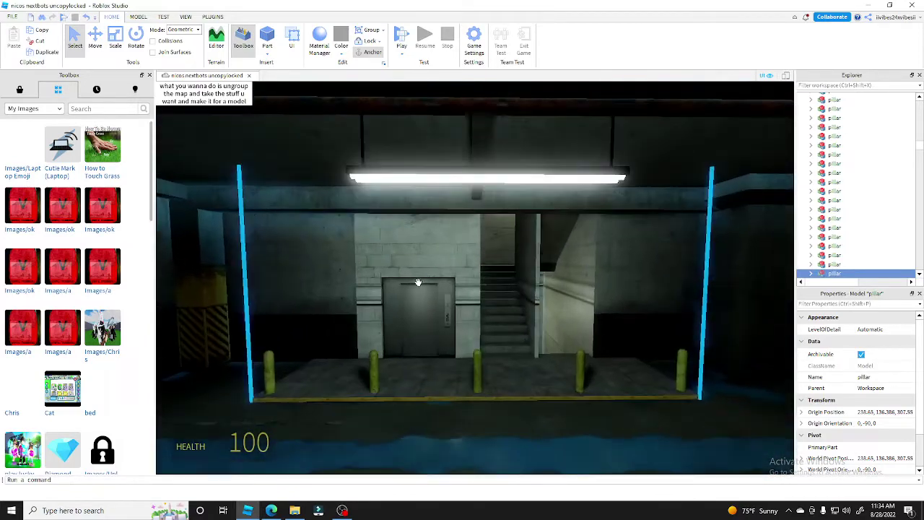
- Select the stairs model beside the elevator in the parking garage
right_click(418, 285)
click(380, 272)
right_click(380, 267)
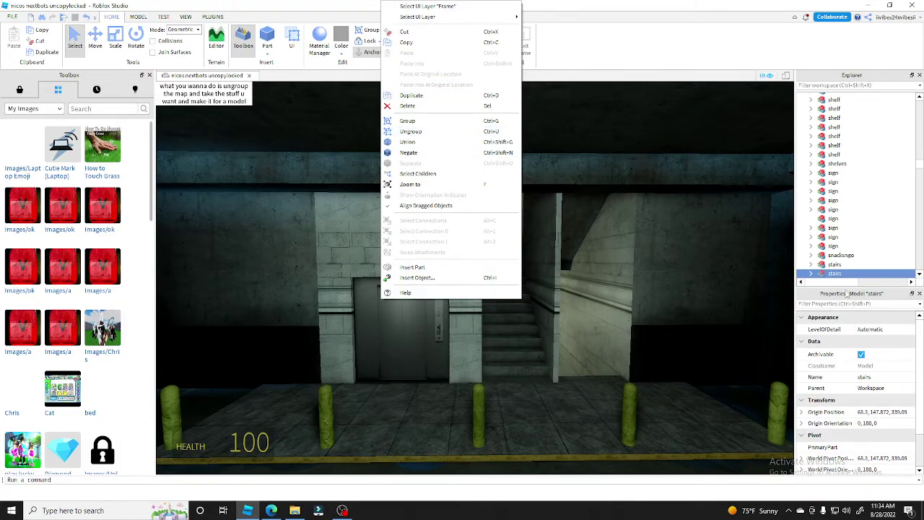
drag(457, 323, 361, 350)
- Examine the library and the mall corridor up to the Subclub storefront
key(w)
key(s)
key(w)
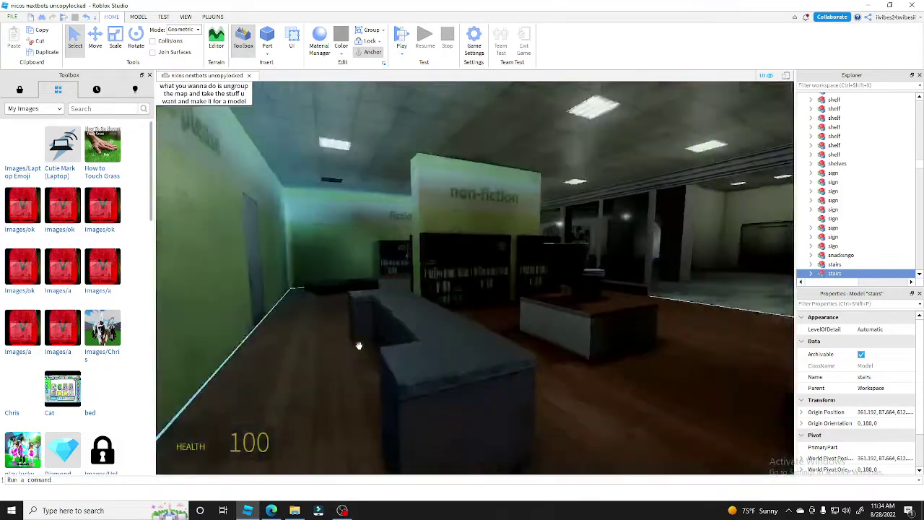
key(w)
right_drag(359, 345, 394, 356)
key(w)
key(w)
key(w)
key(w)
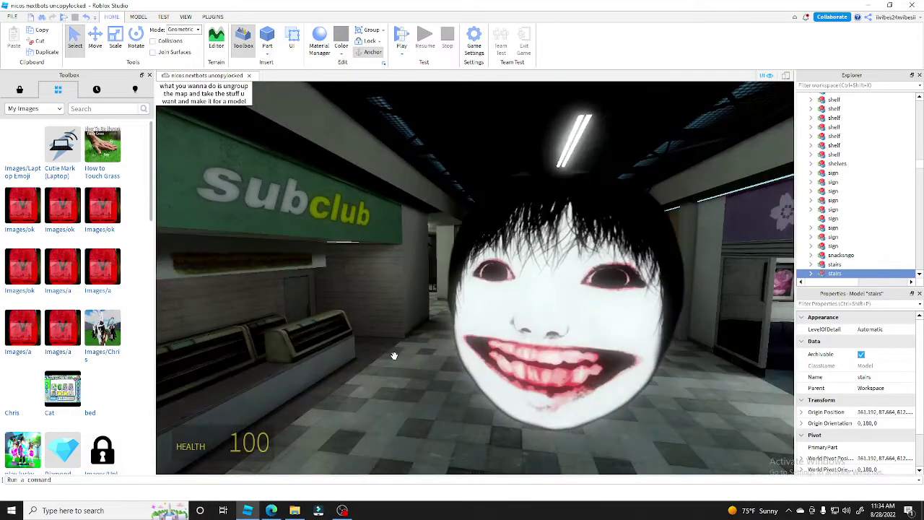
- Select the snacksngo model and inspect the display counters of the Subclub storefront
key(s)
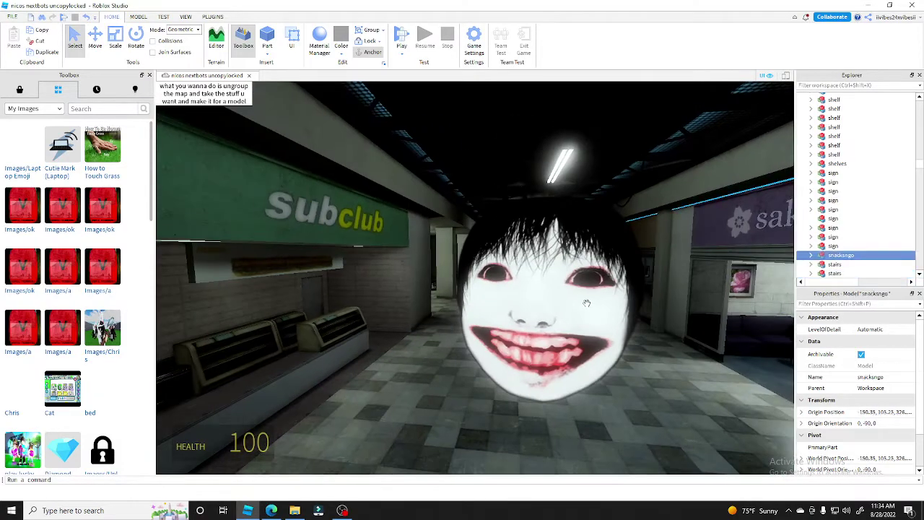
right_drag(653, 311, 489, 337)
key(w)
key(d)
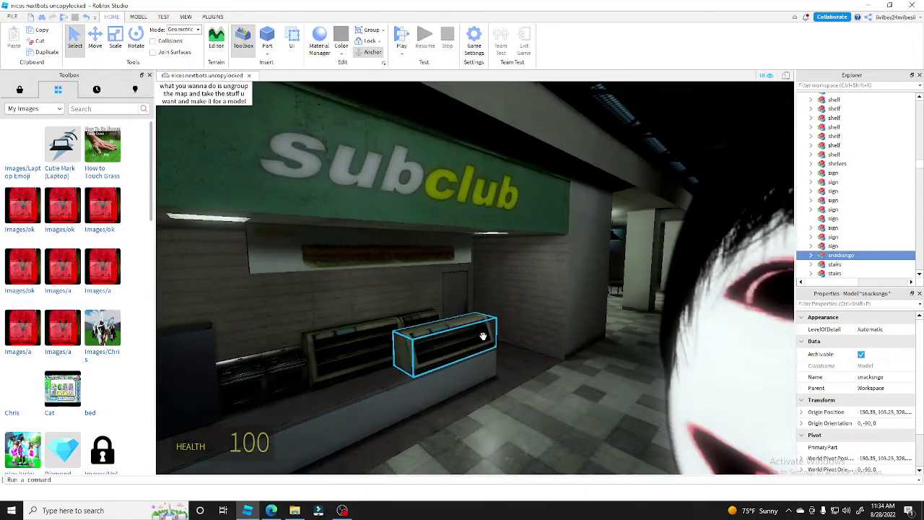
key(a)
- Select the building model near the mall escalators
click(477, 197)
key(w)
right_drag(476, 197, 417, 243)
key(s)
key(w)
click(477, 258)
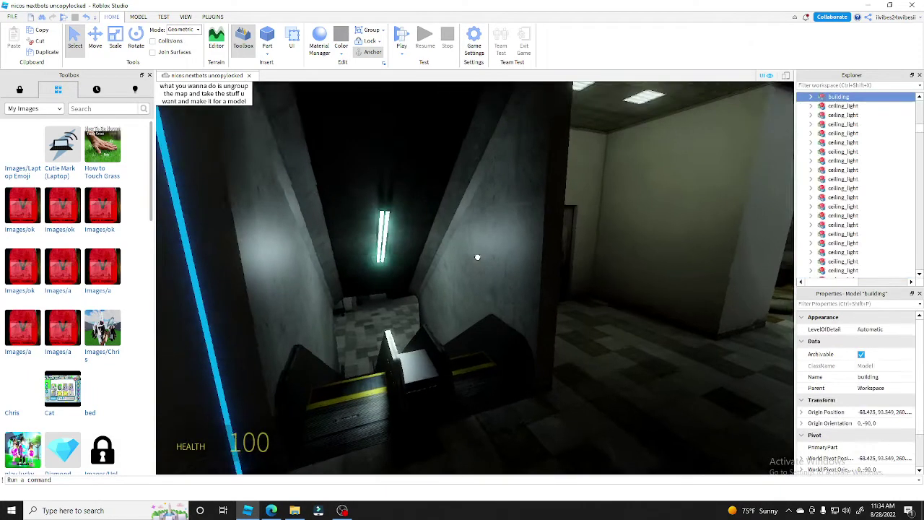
- Examine the outside of the building, the troll-face bot and the storage room behind the employees-only door
key(s)
right_drag(477, 258, 493, 226)
key(w)
key(w)
key(a)
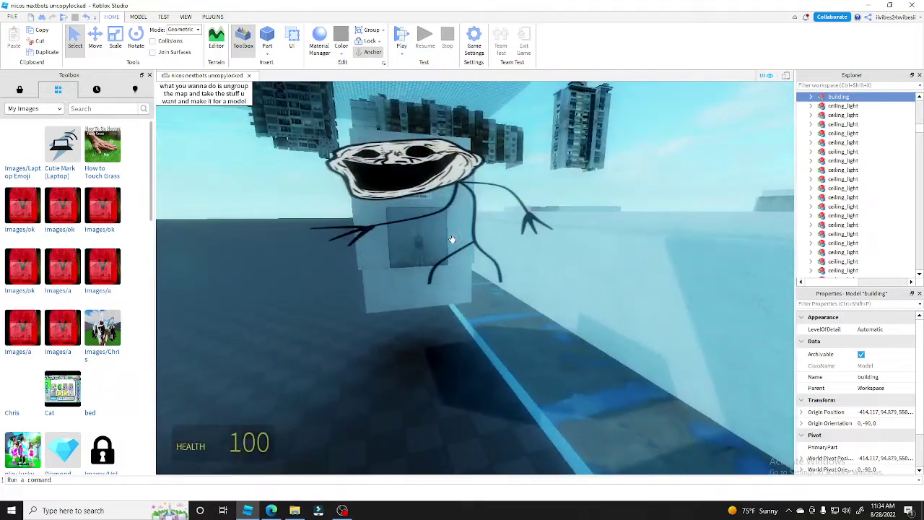
key(a)
right_drag(449, 183, 449, 183)
key(w)
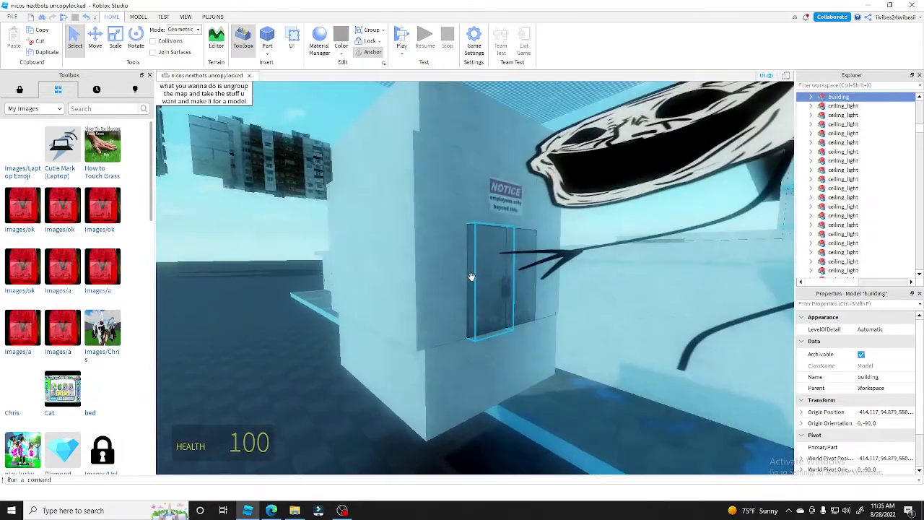
scroll(474, 276, down, 10)
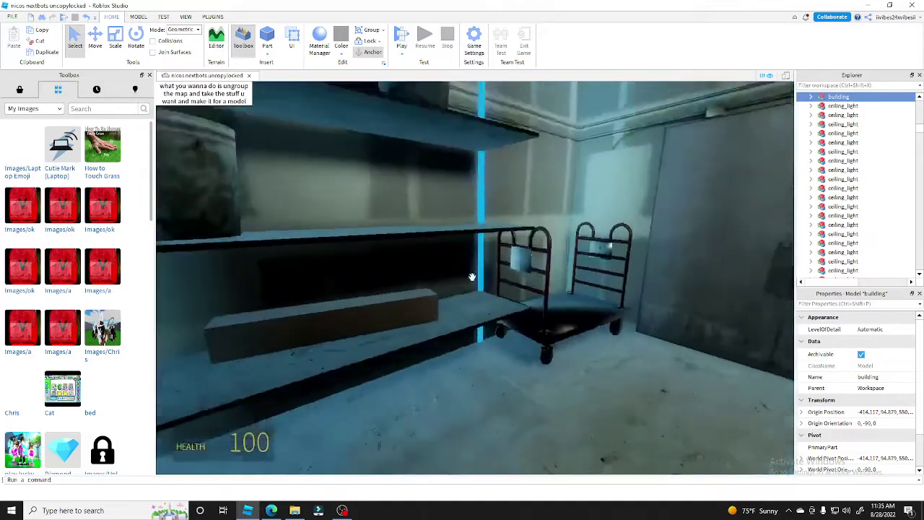
key(s)
scroll(857, 216, down, 9)
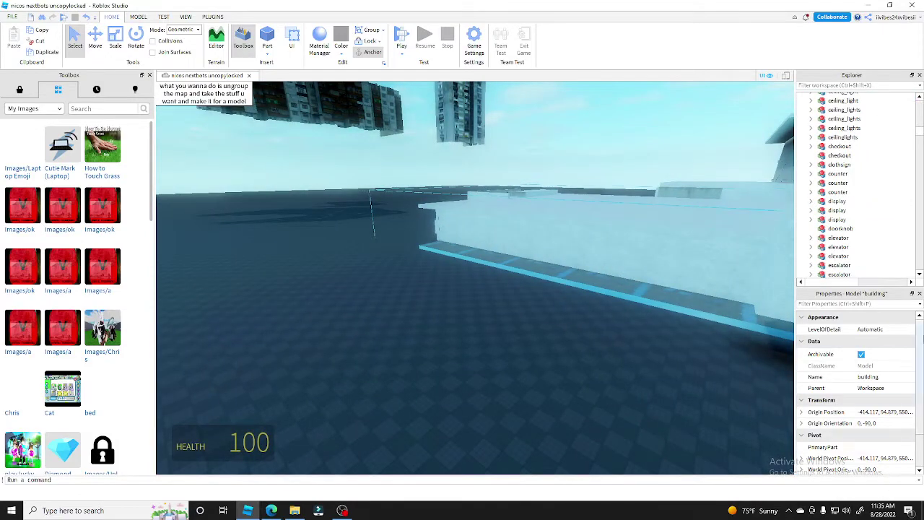
- Change the text of the TextLabel under ScreenGui in StarterGui to "u gotta take the bots though"
drag(916, 135, 920, 256)
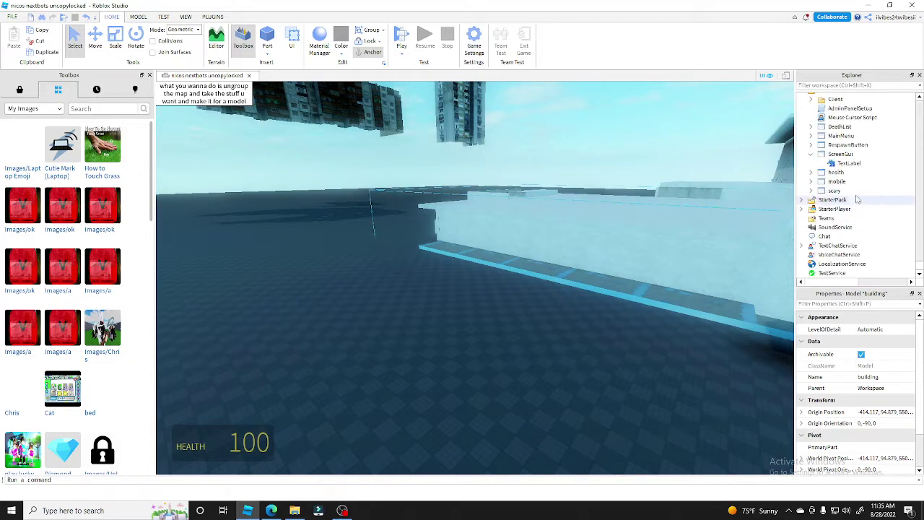
click(845, 163)
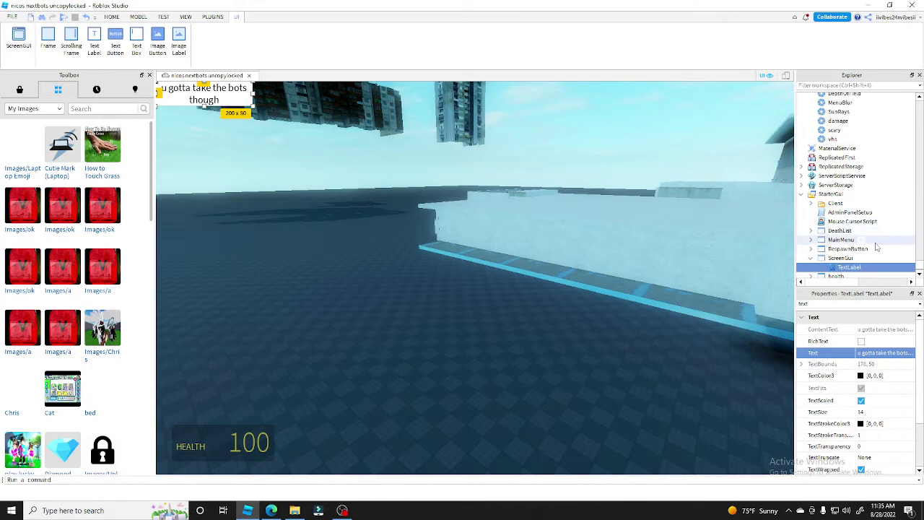
- Select the bots folder in Workspace and move all the bots onto the open baseplate outside the mall
drag(915, 261, 916, 124)
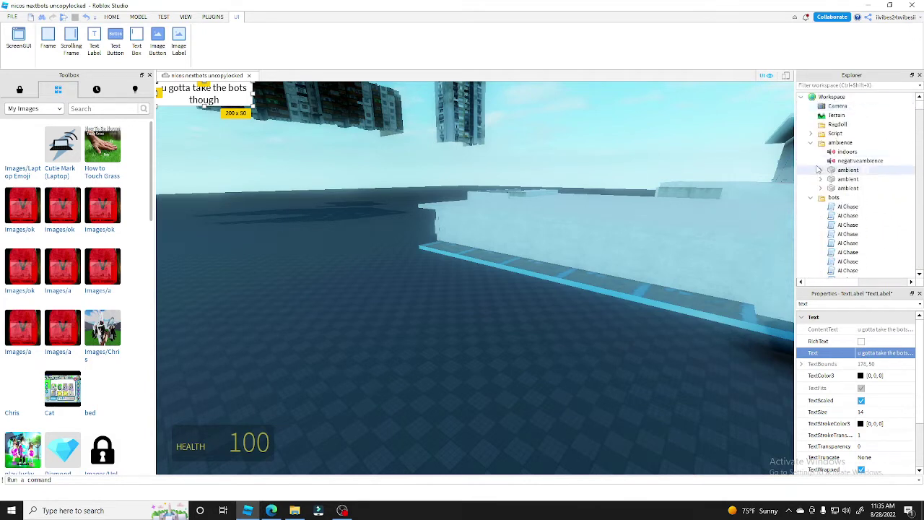
click(828, 151)
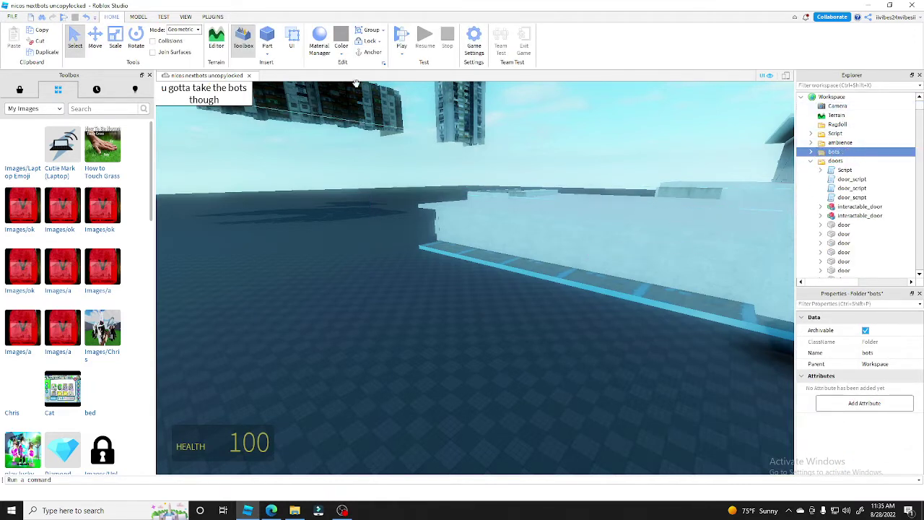
click(91, 45)
right_drag(343, 128, 344, 131)
drag(525, 160, 355, 156)
key(a)
key(w)
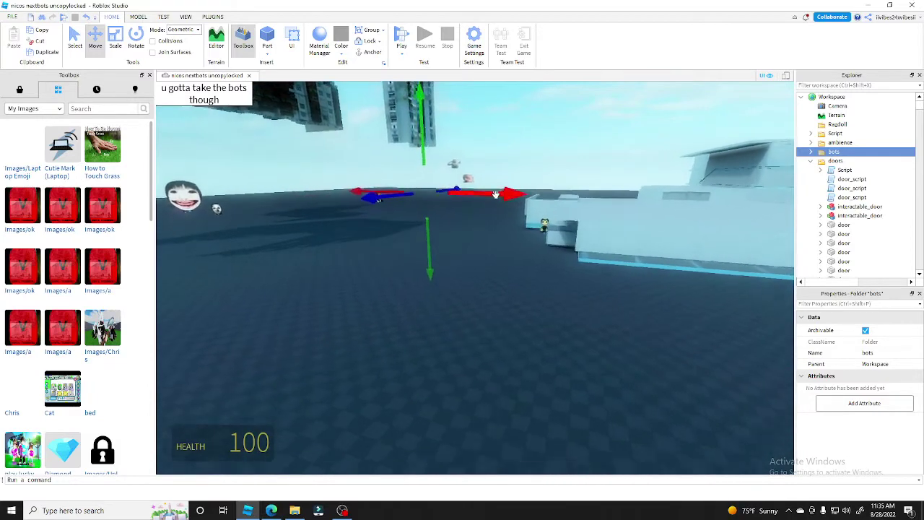
drag(495, 193, 457, 192)
right_drag(458, 193, 458, 192)
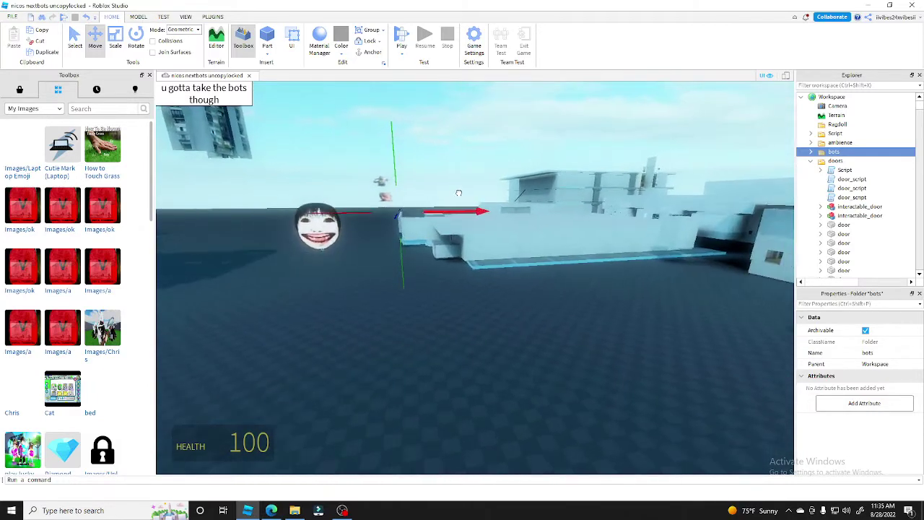
drag(458, 191, 332, 202)
key(a)
key(w)
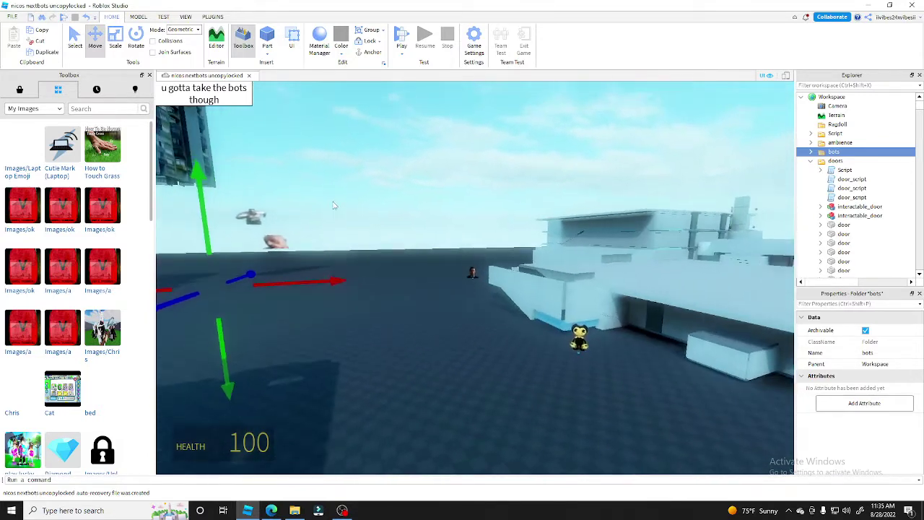
- Shift the bots farther across the baseplate, clear of the floating apartment buildings
right_drag(332, 201, 332, 201)
key(s)
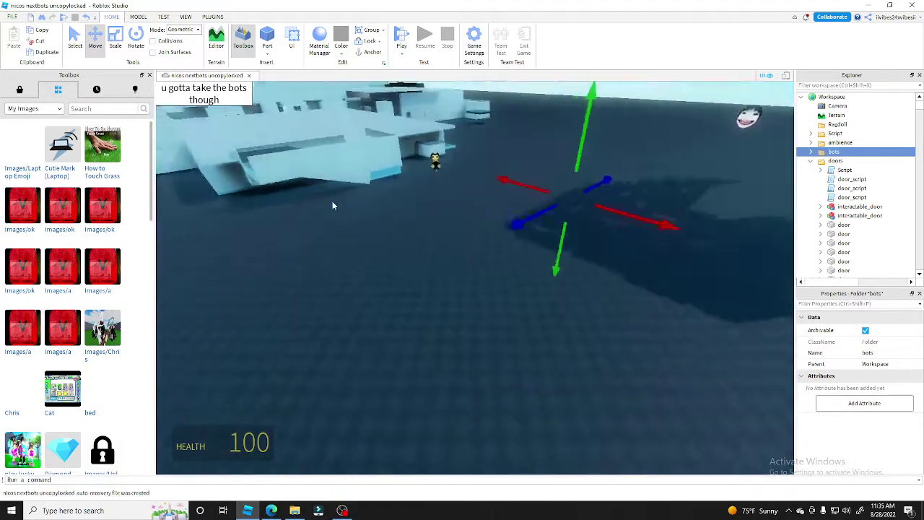
key(s)
drag(508, 222, 588, 216)
key(s)
key(d)
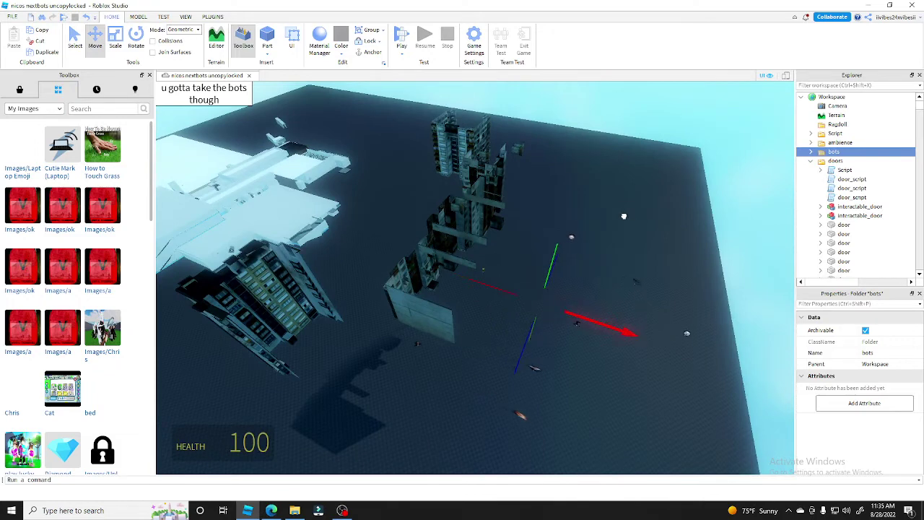
- Delete the building meshes project_building01, project_building02 and project_building03
right_drag(405, 193, 399, 197)
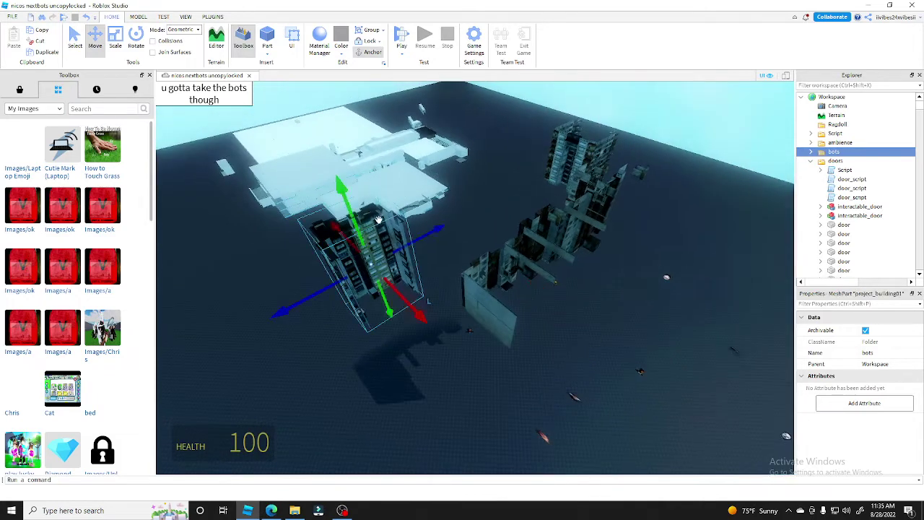
right_click(378, 219)
click(406, 108)
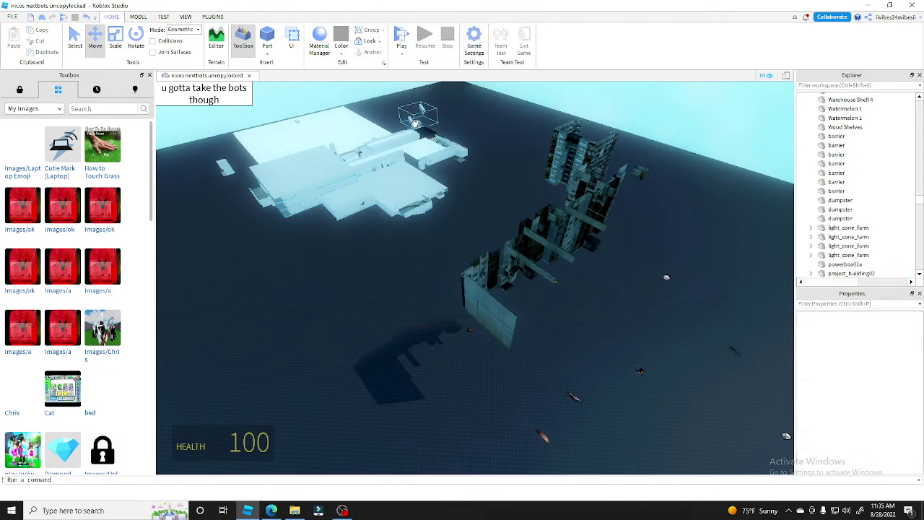
key(w)
right_click(526, 244)
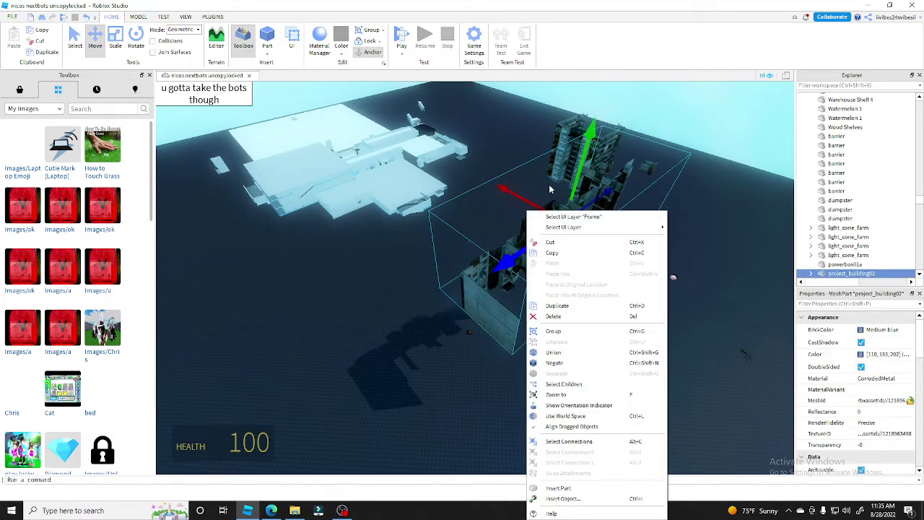
click(553, 317)
right_click(585, 156)
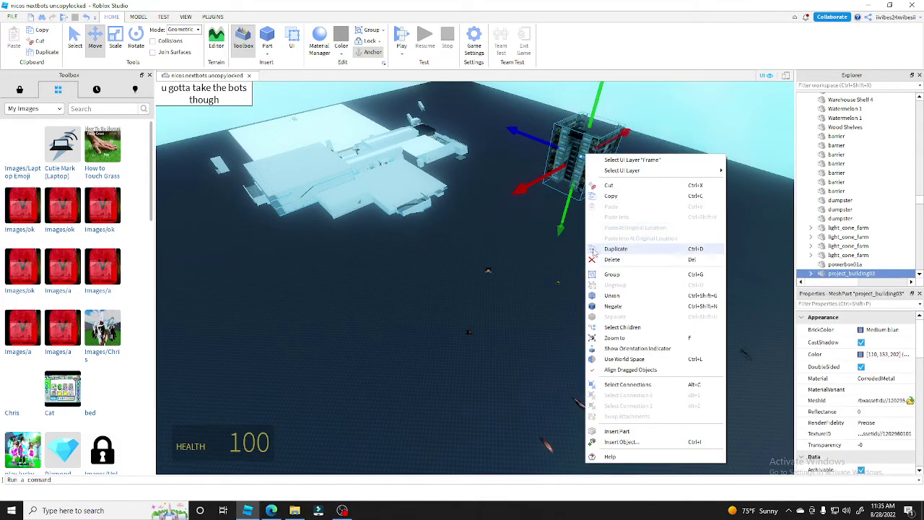
click(593, 259)
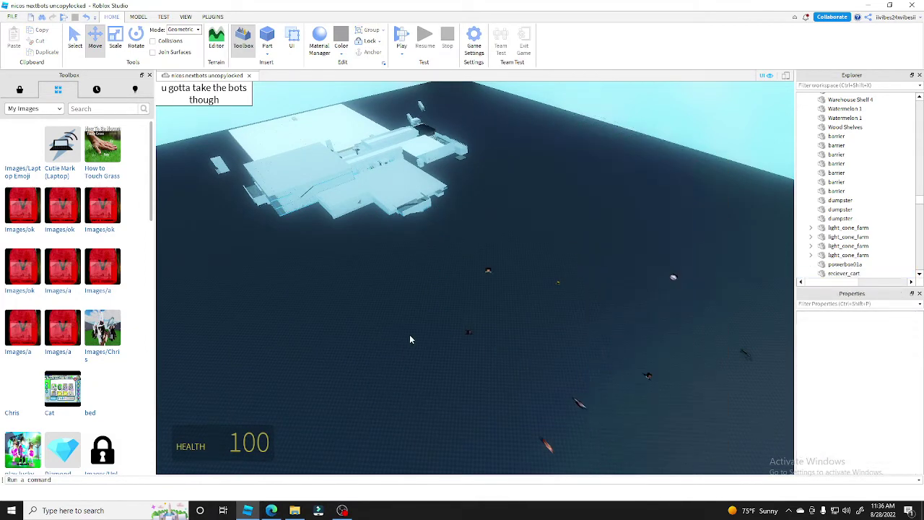
- Switch the Toolbox to marketplace models and insert a new part on the open baseplate among the bots
right_click(370, 338)
click(311, 310)
mouse_move(311, 311)
right_down()
mouse_move(348, 304)
mouse_move(304, 314)
right_up()
scroll(304, 314, up, 5)
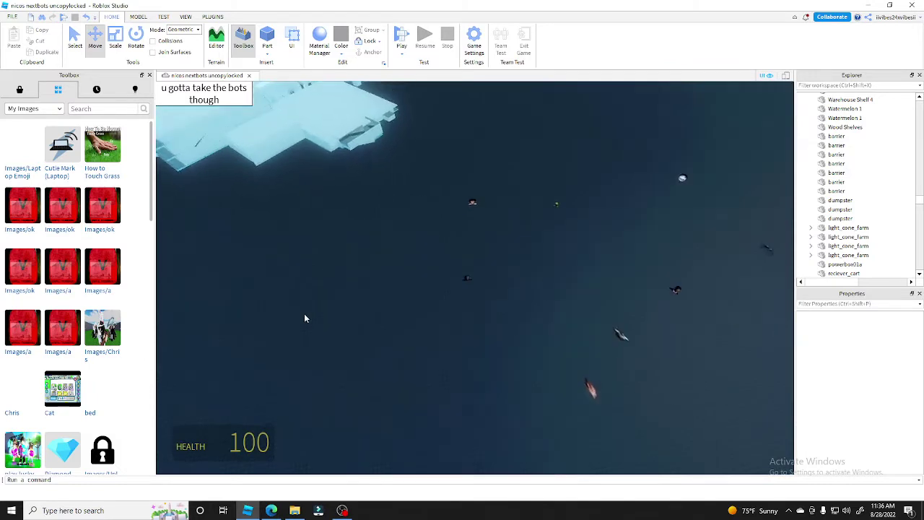
scroll(138, 348, down, 1)
scroll(139, 350, up, 1)
scroll(316, 306, up, 2)
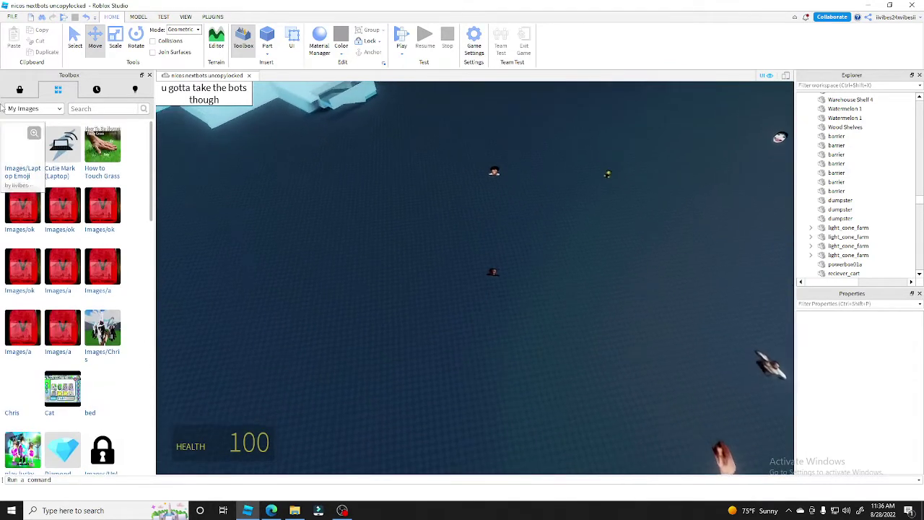
click(19, 90)
right_drag(260, 205, 260, 205)
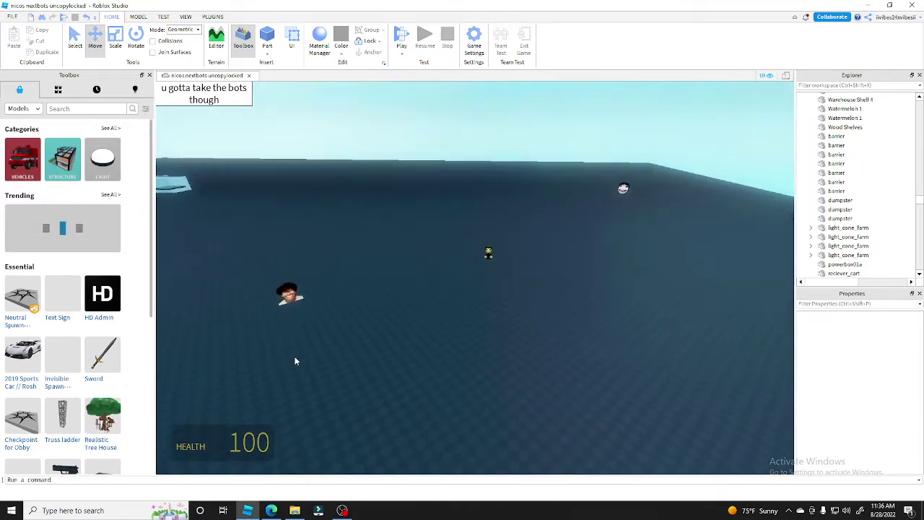
scroll(294, 358, up, 2)
mouse_move(294, 358)
right_down()
mouse_move(298, 350)
mouse_move(295, 358)
right_up()
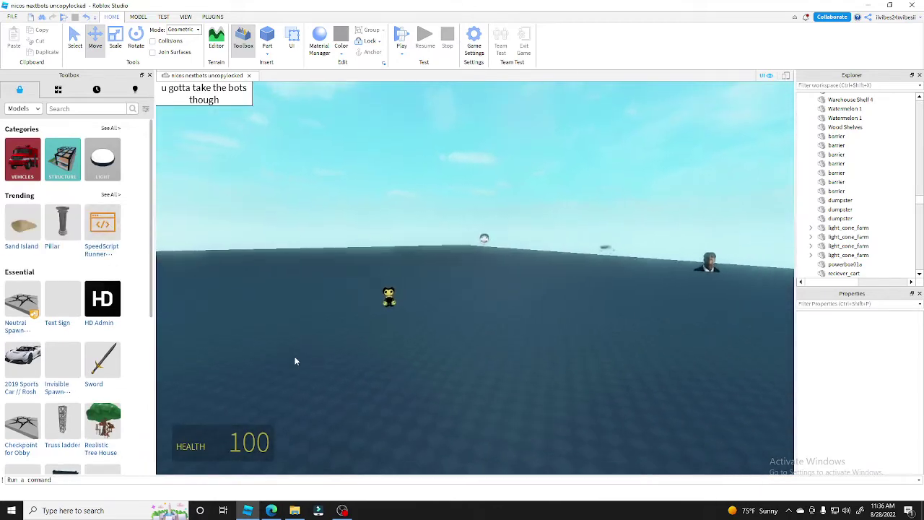
right_drag(409, 322, 420, 321)
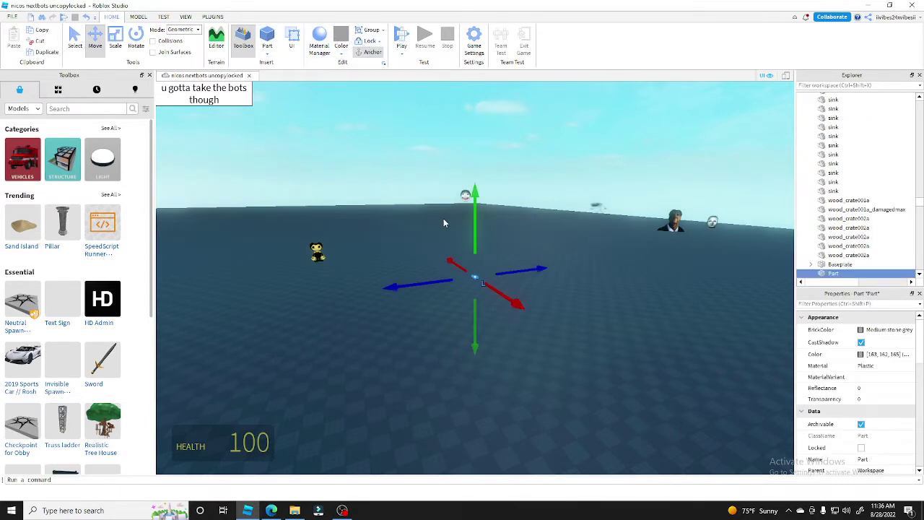
- Scale the new part into a large flat floor slab
key(w)
right_drag(443, 218, 444, 218)
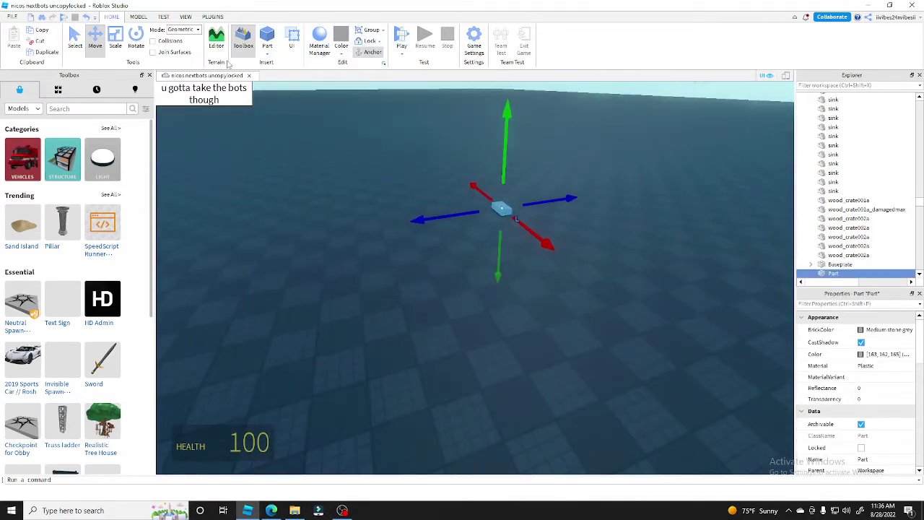
key(s)
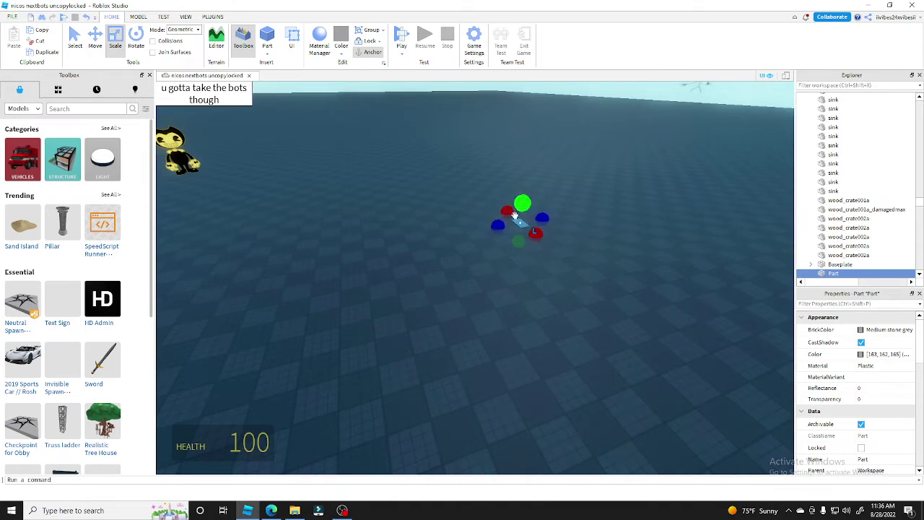
key(a)
drag(457, 247, 525, 255)
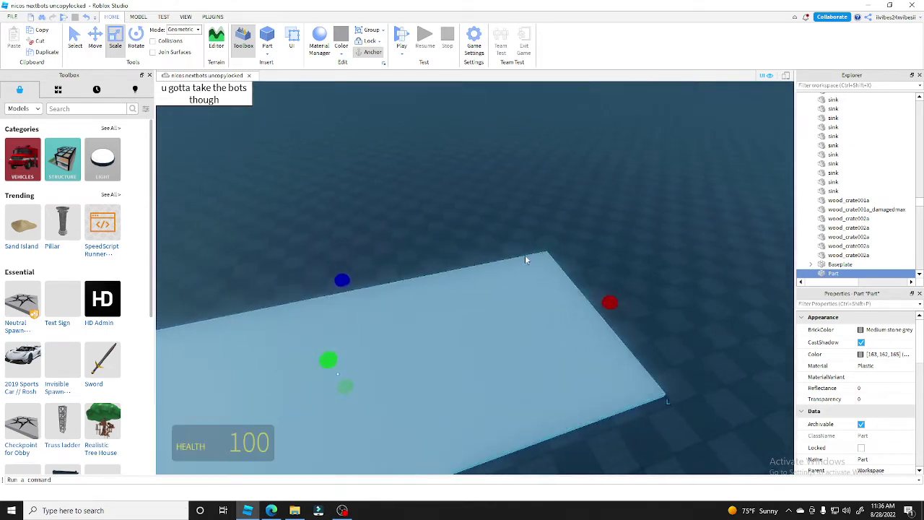
right_drag(525, 255, 567, 254)
key(d)
drag(554, 287, 597, 218)
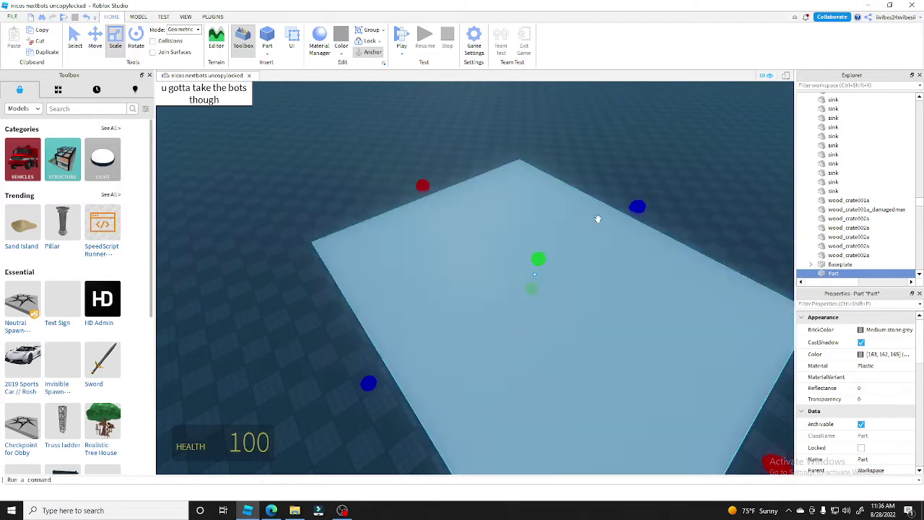
- Duplicate the floor slab and rotate the copy upright as a wall along one edge, adjusting its length to fit
right_click(368, 123)
key(t)
drag(395, 222, 353, 231)
key(t)
key(r)
key(t)
key(r)
key(t)
key(r)
key(t)
key(t)
key(r)
key(t)
key(t)
key(t)
key(t)
key(r)
key(t)
key(t)
key(r)
key(t)
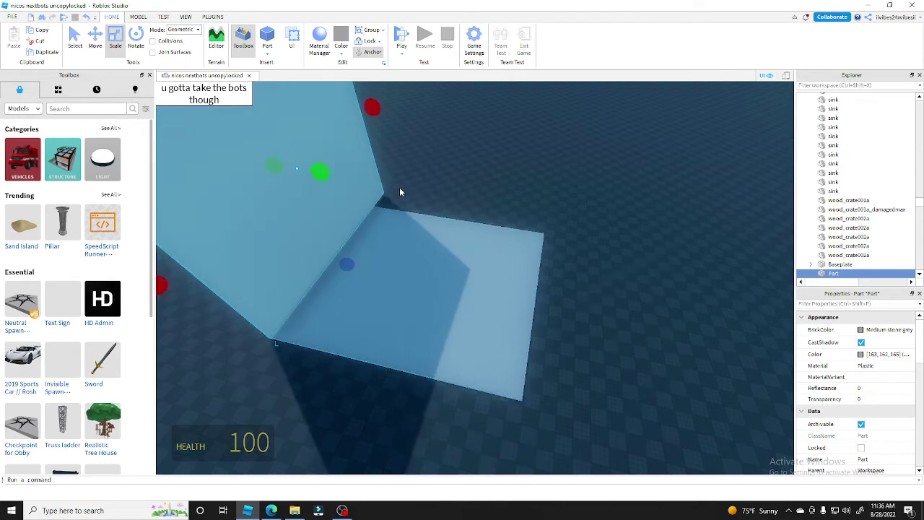
drag(372, 110, 373, 112)
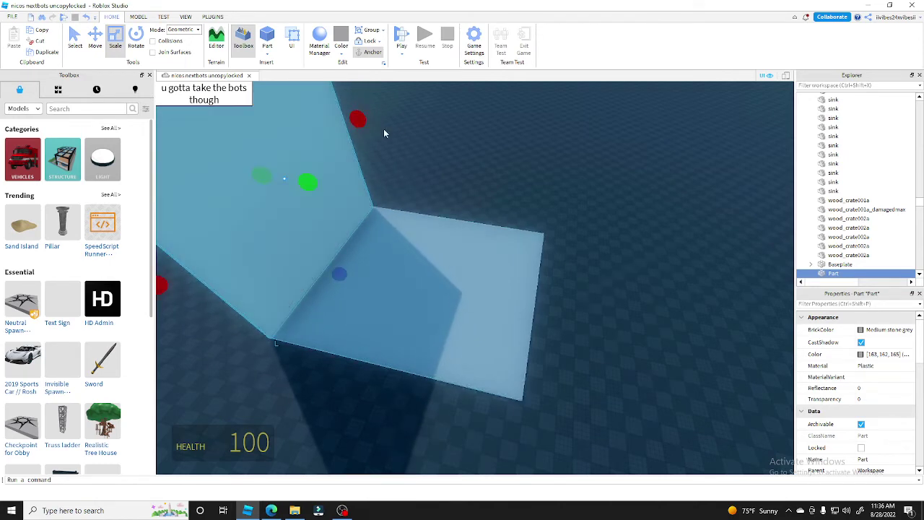
- Duplicate the upright wall and move the copy to the opposite edge of the floor slab
right_click(383, 130)
click(393, 225)
drag(347, 191, 525, 209)
- Duplicate the side wall and turn the copy to stand along an open edge between the two walls
right_click(540, 187)
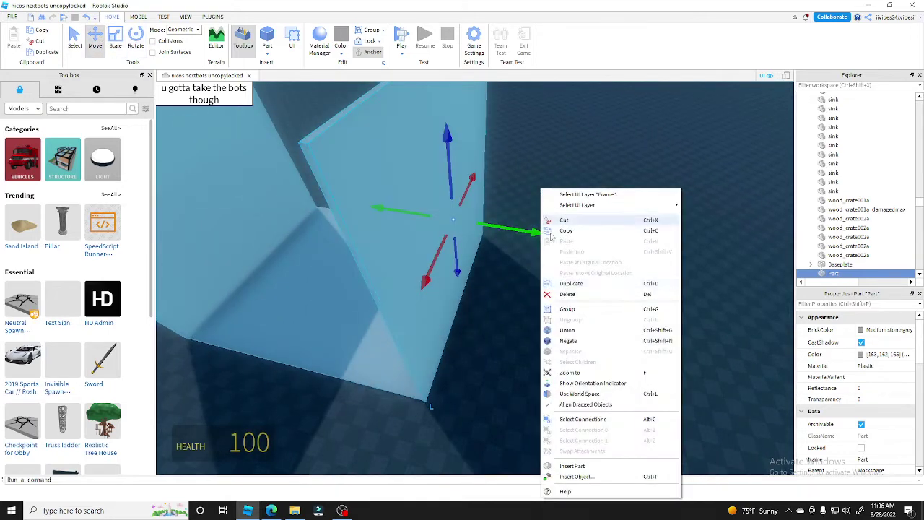
click(561, 281)
drag(384, 326, 360, 350)
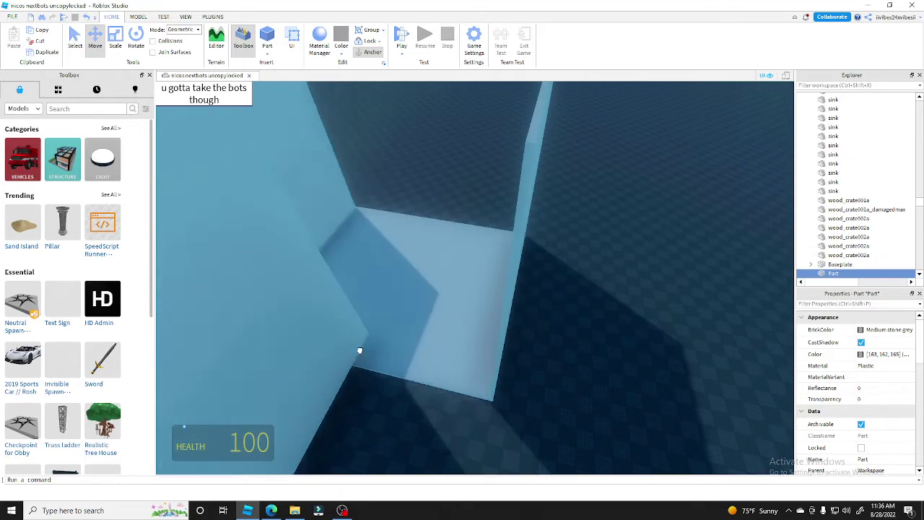
key(t)
key(t)
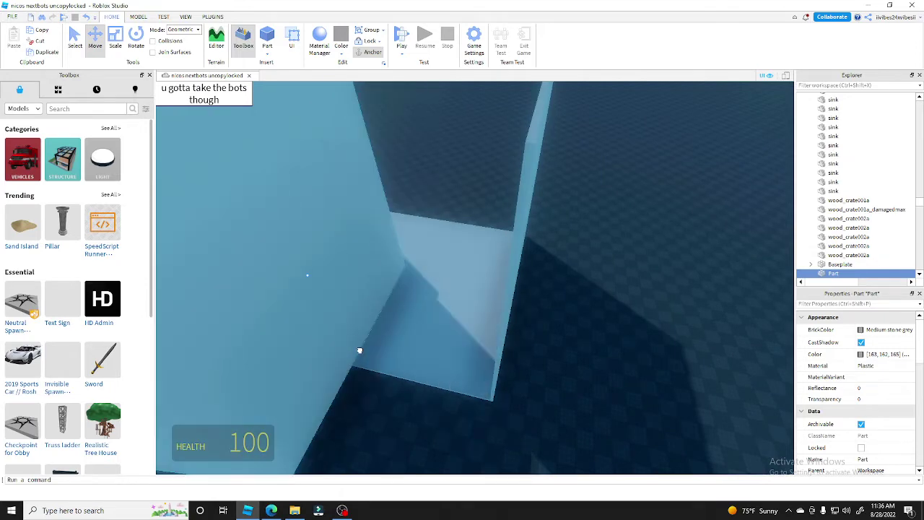
key(r)
drag(360, 350, 376, 364)
key(a)
right_drag(384, 362, 385, 363)
scroll(386, 363, down, 3)
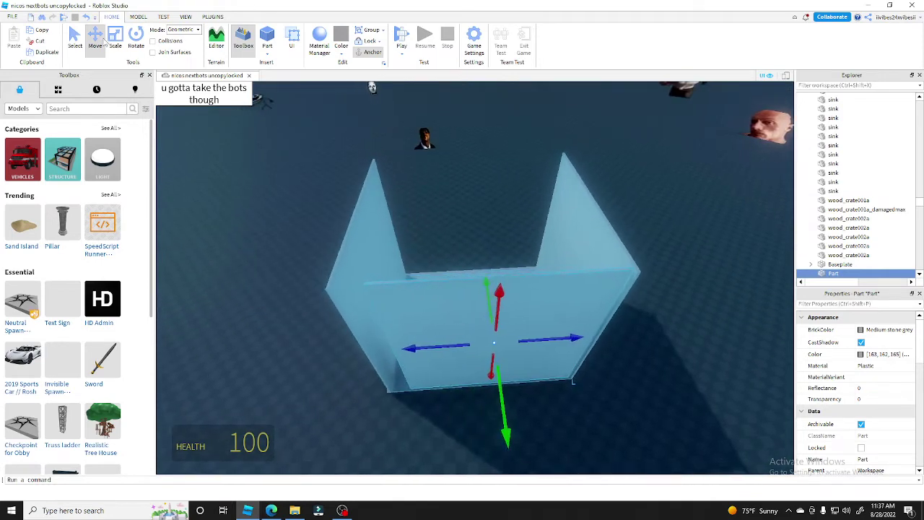
- Scale the third wall so it spans the full gap between the two side walls
drag(375, 333, 334, 341)
key(d)
right_drag(499, 307, 499, 310)
key(s)
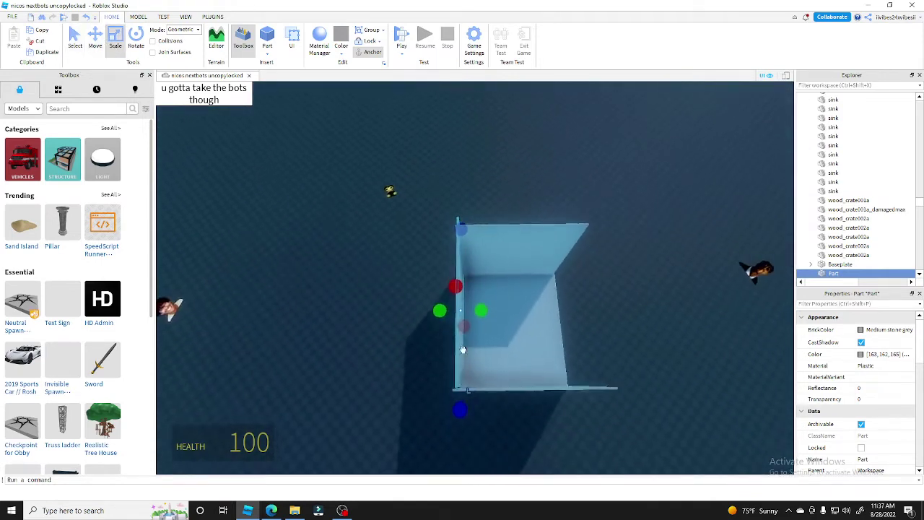
- Duplicate the third wall and move the copy across to close the remaining open side
right_click(346, 216)
click(361, 98)
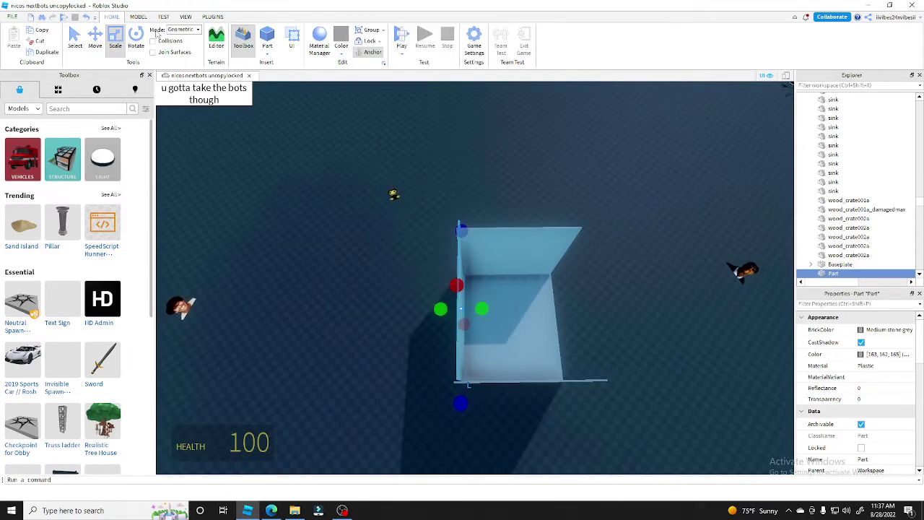
drag(529, 307, 638, 328)
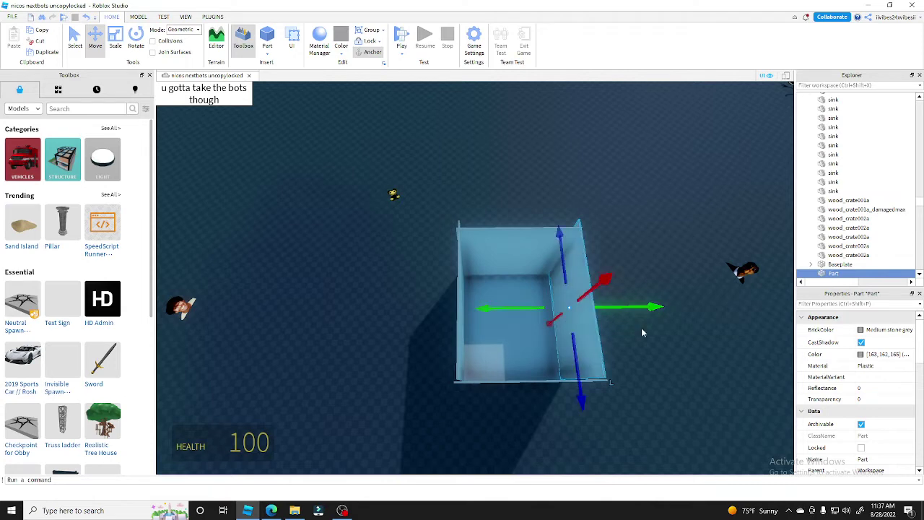
- Duplicate one of the room's walls and lay the copy over the four walls as a roof
click(421, 211)
right_drag(420, 210, 423, 210)
scroll(420, 211, up, 4)
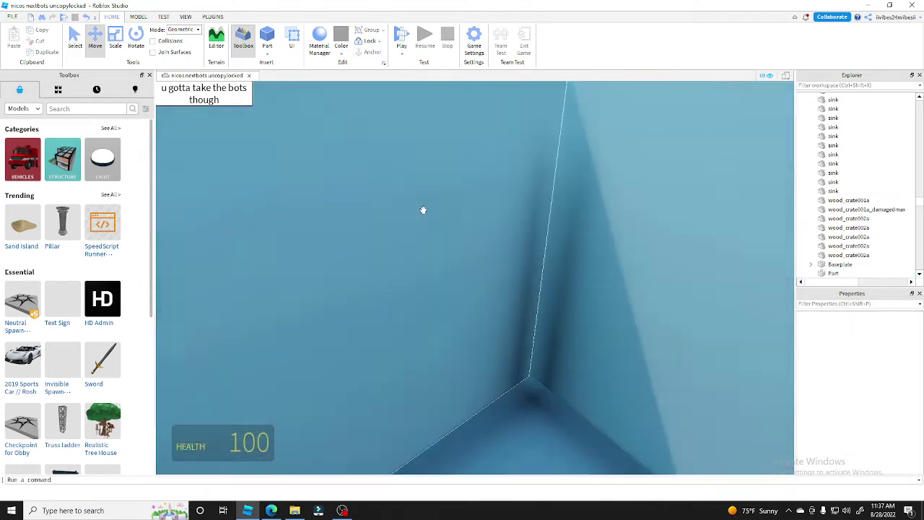
scroll(423, 211, down, 2)
click(425, 252)
right_click(425, 252)
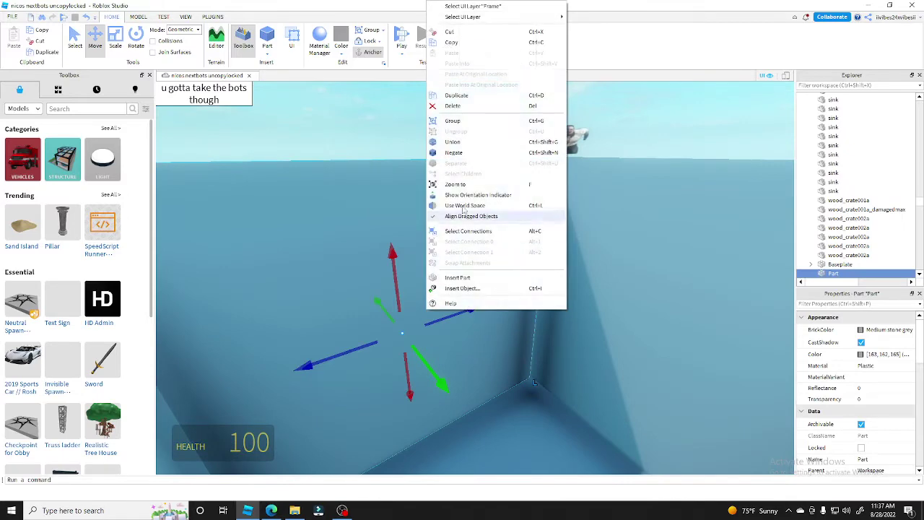
click(464, 96)
scroll(439, 136, down, 4)
right_drag(440, 136, 440, 136)
right_drag(414, 220, 418, 235)
drag(418, 235, 417, 204)
right_drag(416, 204, 431, 192)
- Inspect the inside of the roofed room and open the Light category of the model library
scroll(458, 157, up, 3)
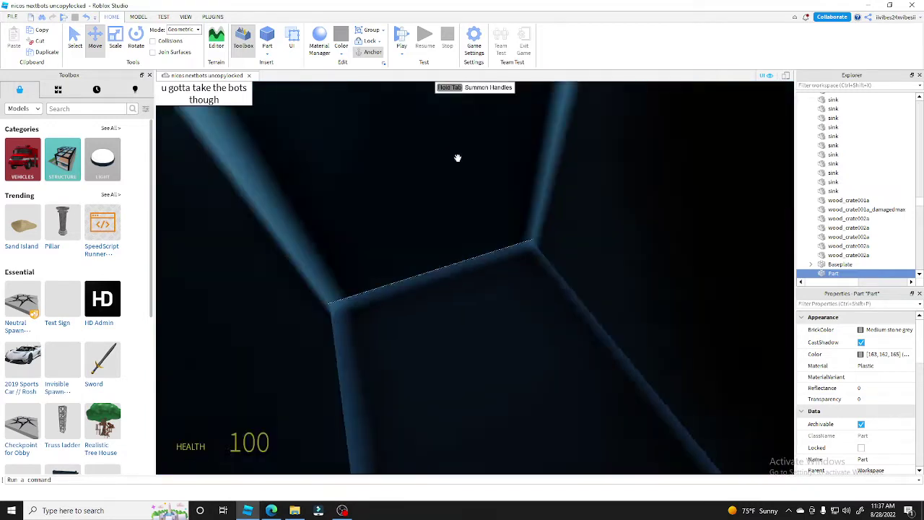
right_drag(458, 157, 487, 160)
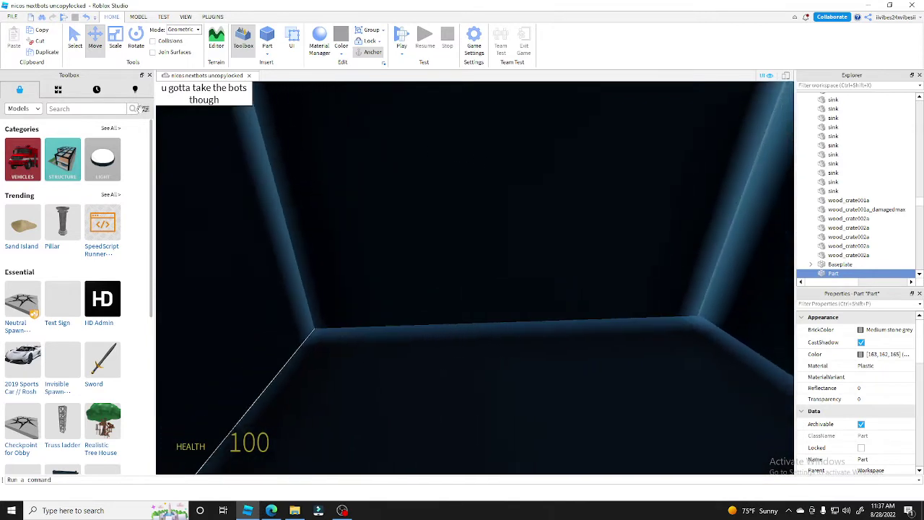
click(118, 171)
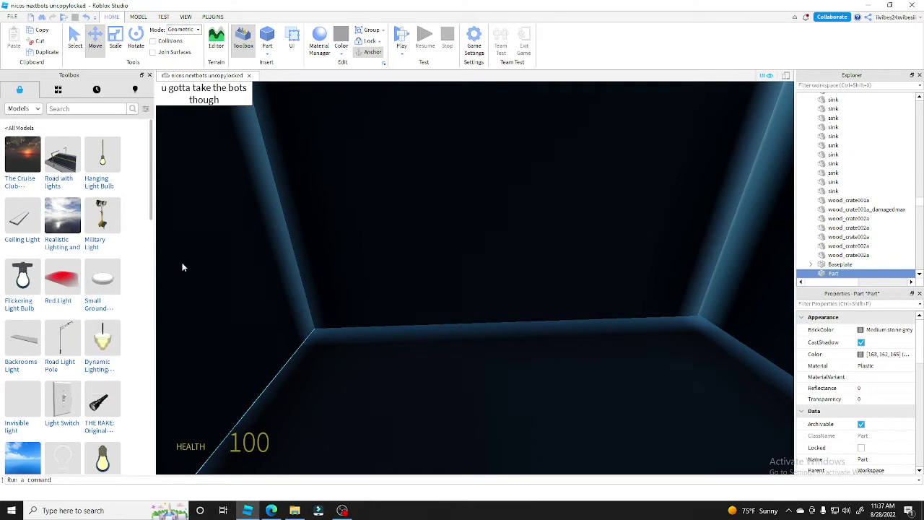
- Try the Dynamic Lighting model as the room's light by shifting it from the roof into the room, and delete it
key(f)
right_drag(392, 300, 392, 296)
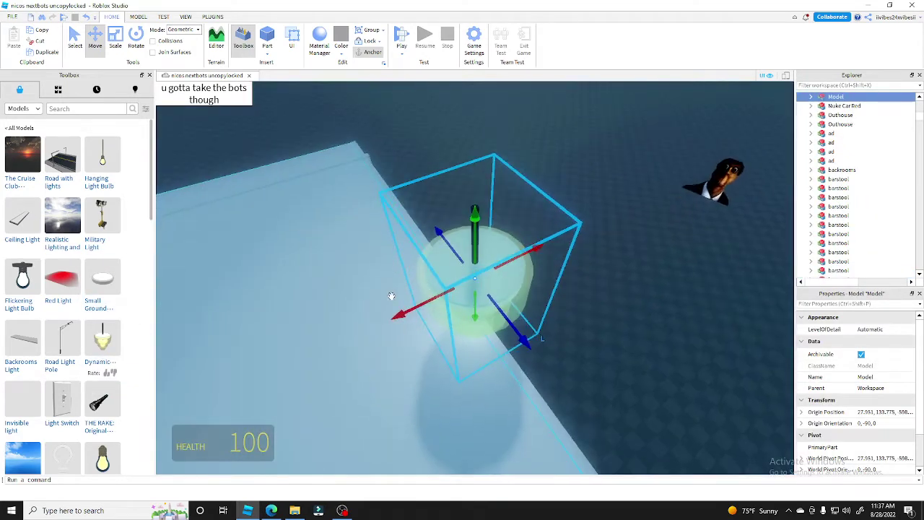
key(w)
drag(456, 275, 448, 204)
right_drag(447, 203, 444, 222)
key(s)
key(w)
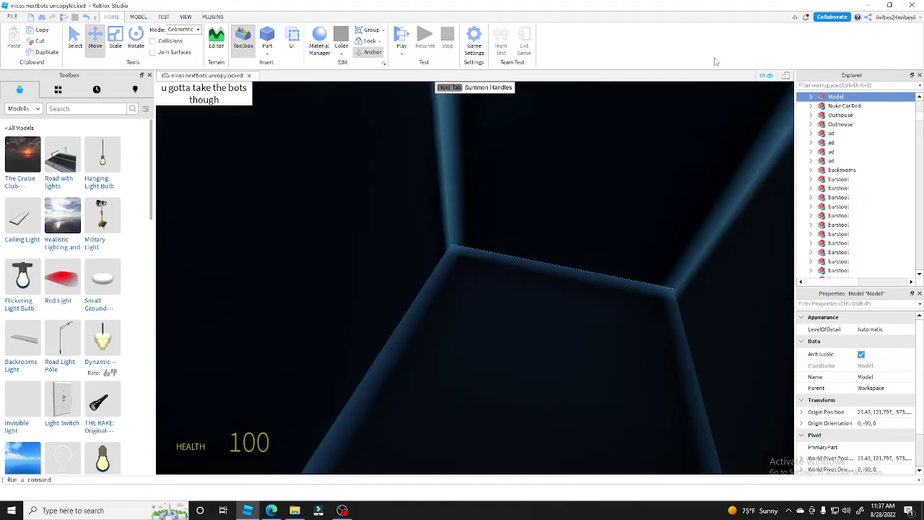
key(s)
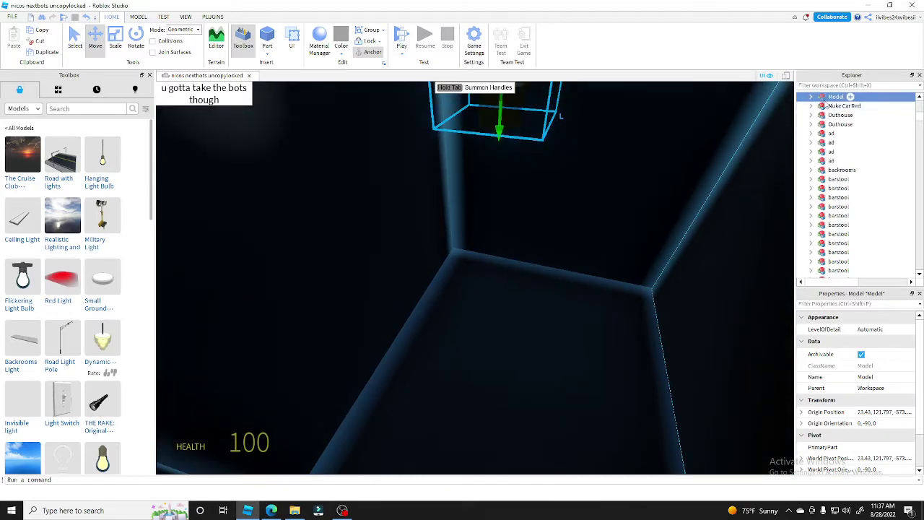
right_click(821, 100)
click(802, 159)
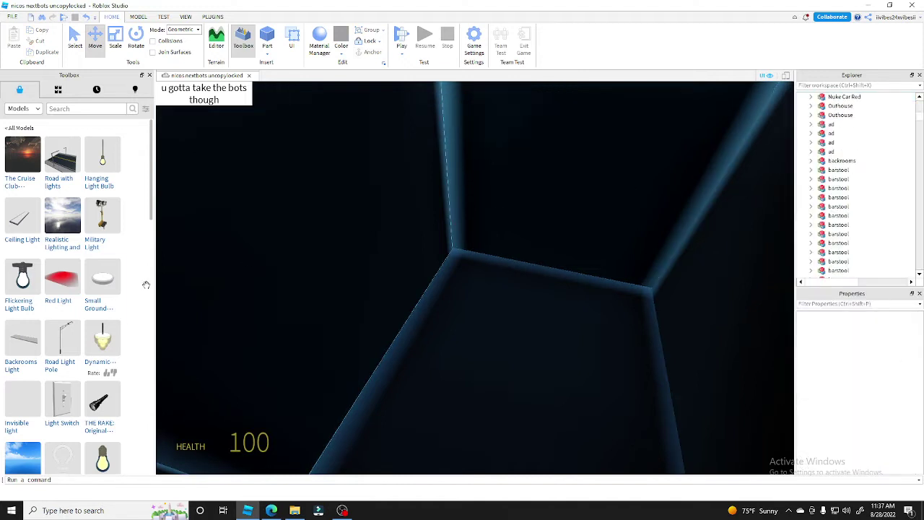
- Insert the Powerful Light model into the room and raise it toward the roof
scroll(100, 282, down, 5)
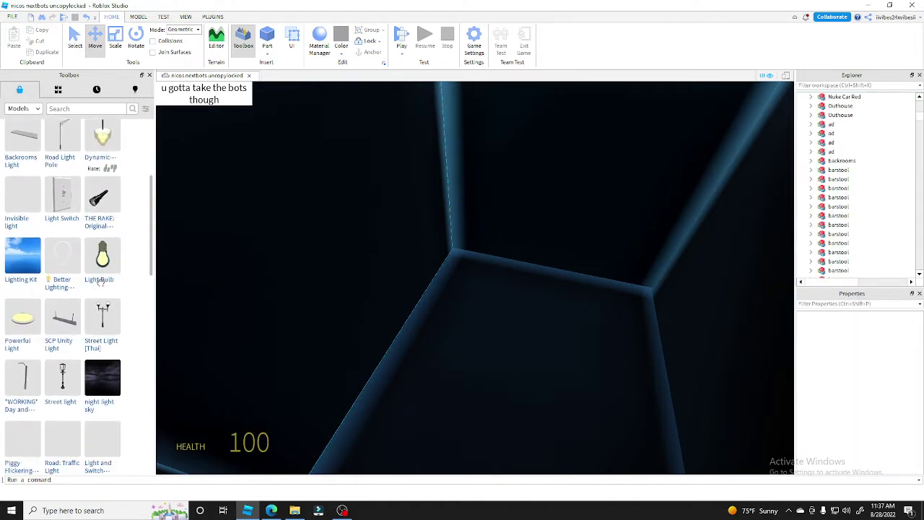
click(25, 241)
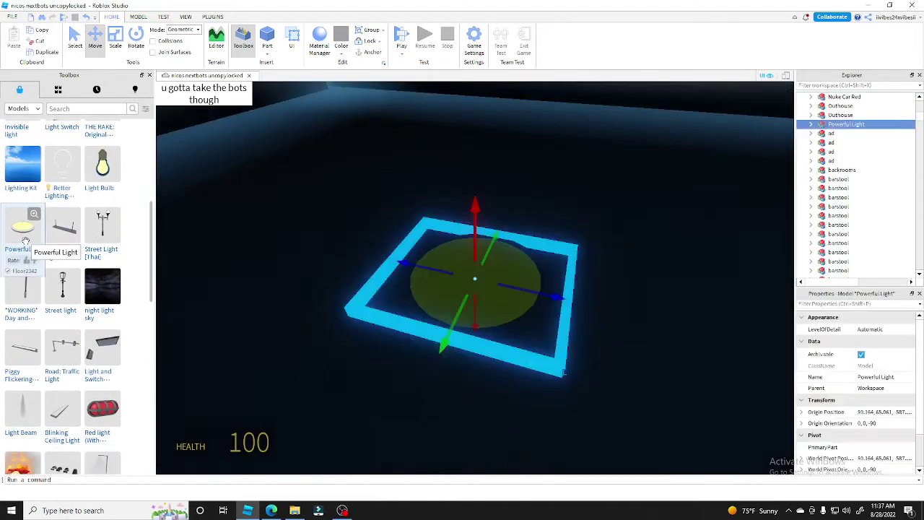
right_drag(426, 288, 428, 290)
scroll(427, 290, down, 8)
scroll(450, 260, down, 8)
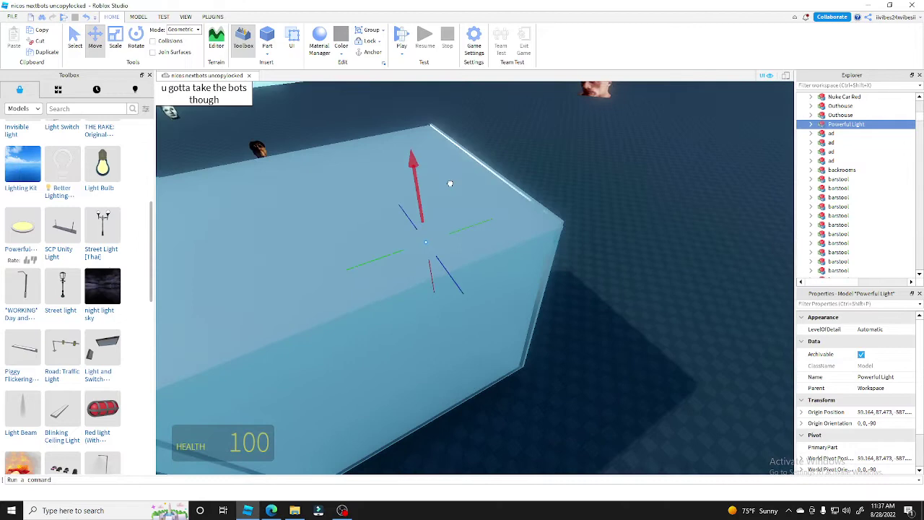
scroll(449, 183, down, 5)
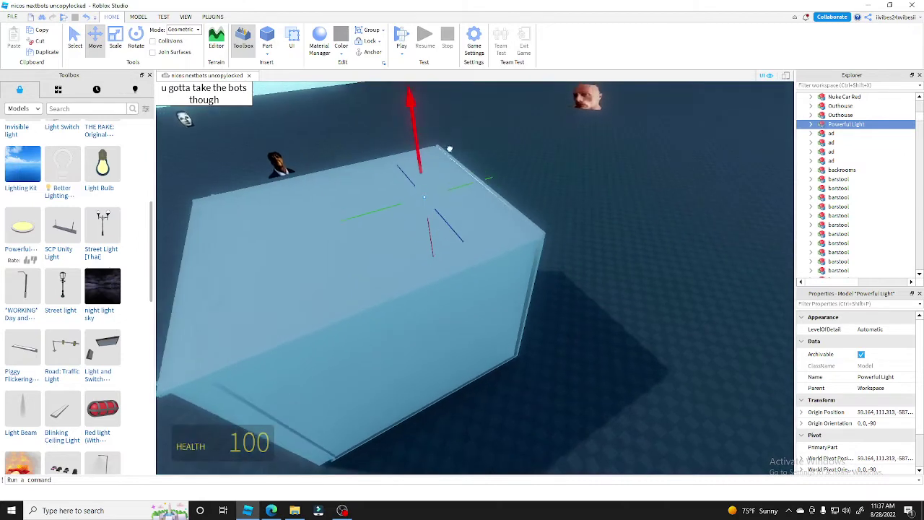
- Shift the Powerful Light along the room and set it just under the ceiling, at a height of about 126
drag(371, 197, 365, 203)
scroll(364, 204, up, 6)
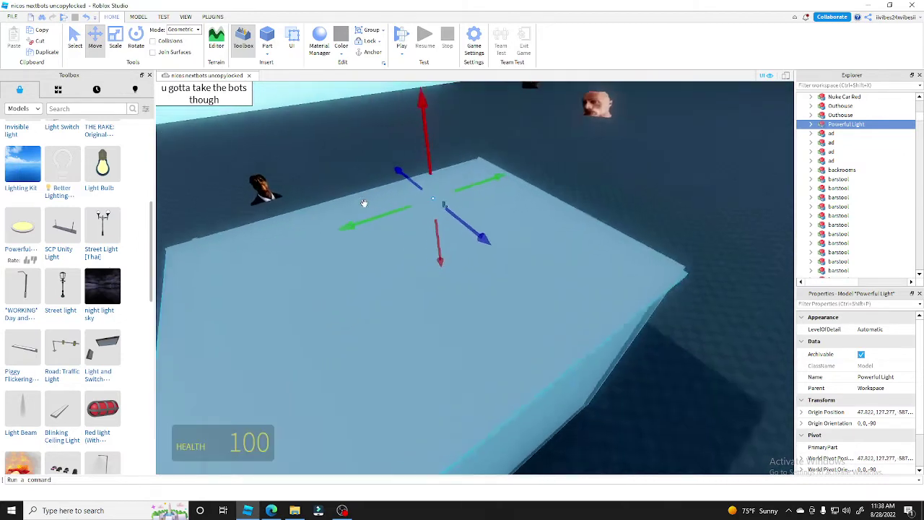
right_drag(364, 204, 365, 203)
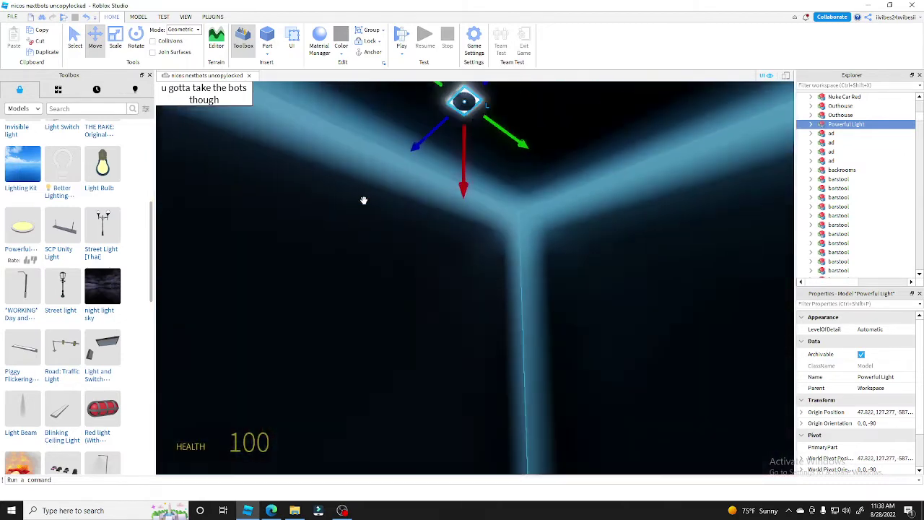
drag(492, 367, 490, 372)
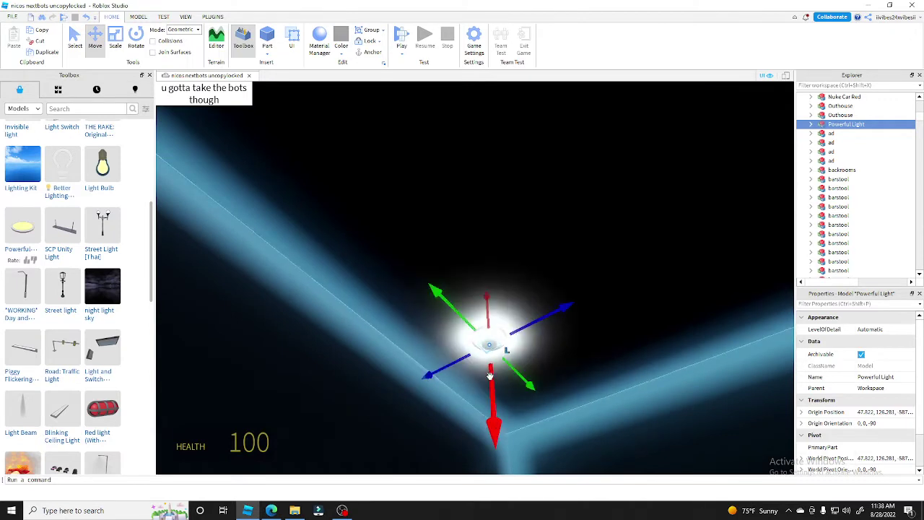
right_drag(512, 337, 512, 337)
drag(486, 334, 482, 333)
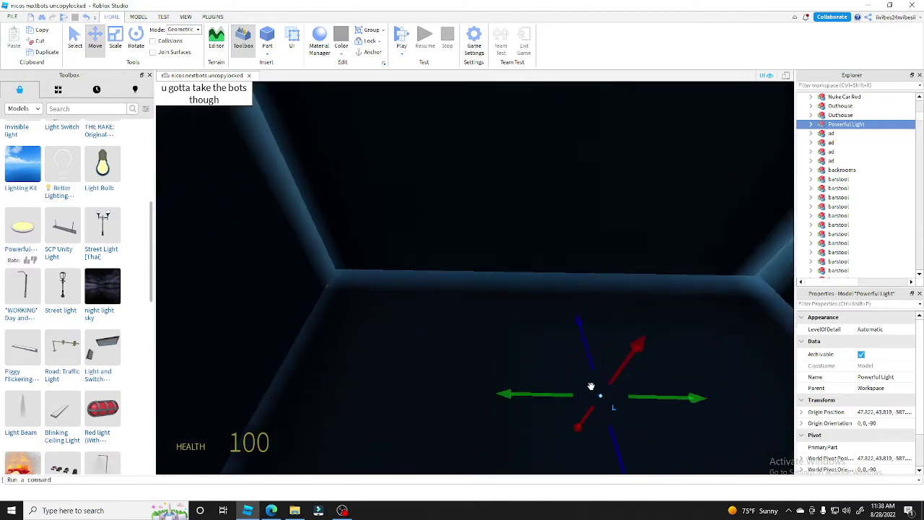
drag(639, 351, 701, 221)
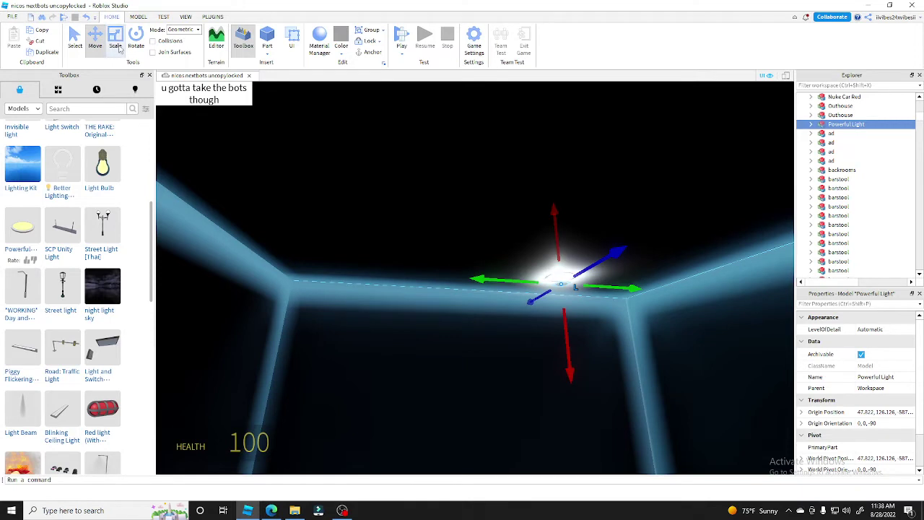
- Rotate the Powerful Light to about 102 degrees so it shines down into the room
right_drag(598, 246, 570, 241)
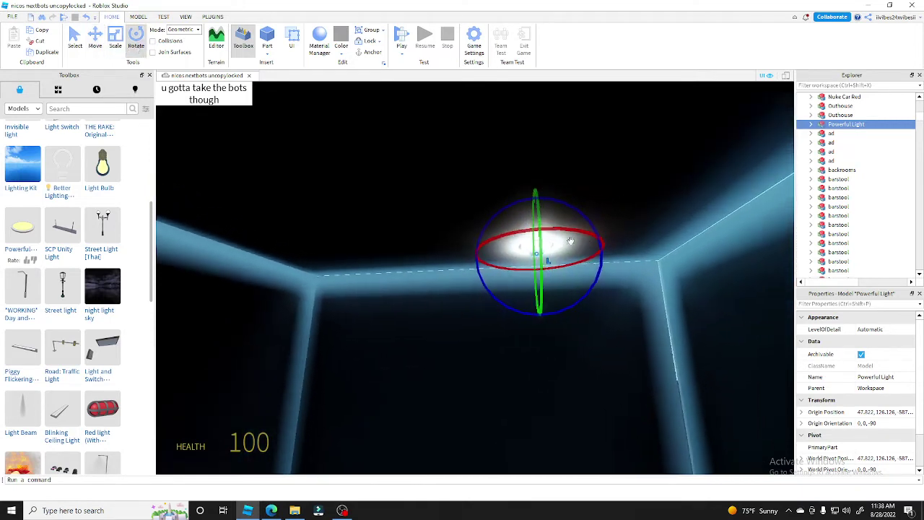
drag(602, 268, 527, 254)
right_drag(527, 254, 529, 264)
scroll(528, 264, up, 2)
scroll(451, 227, down, 2)
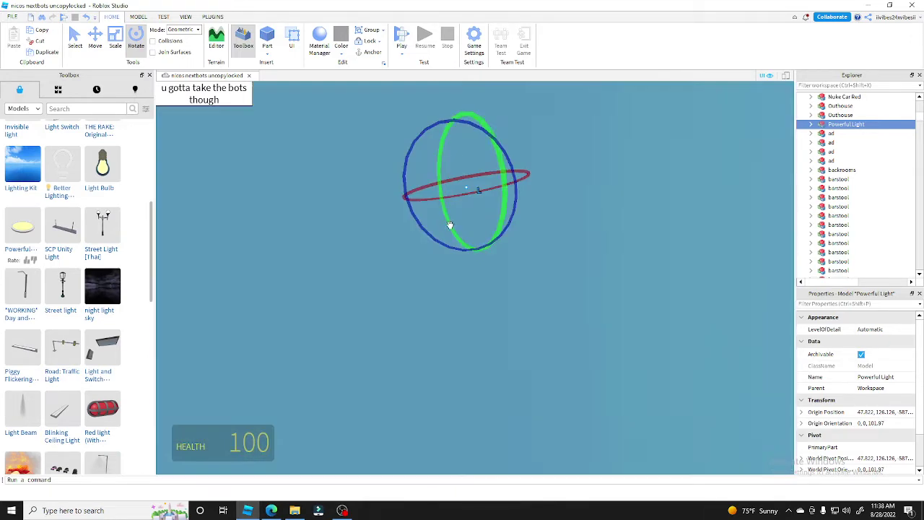
scroll(440, 208, up, 1)
- Move the rotated light up and down along its tilted axis until it sits below the ceiling, at a height of about 124
click(95, 37)
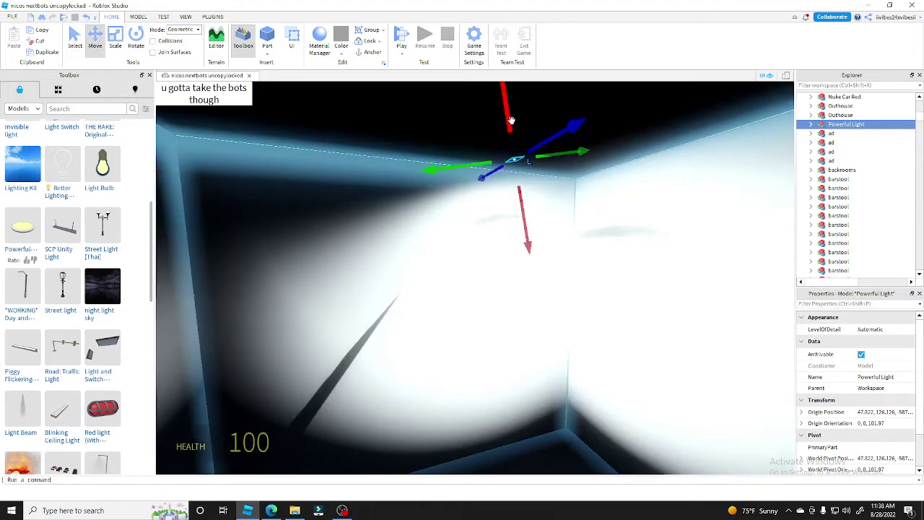
drag(510, 120, 506, 117)
scroll(507, 118, up, 2)
right_drag(506, 117, 507, 118)
scroll(495, 135, up, 2)
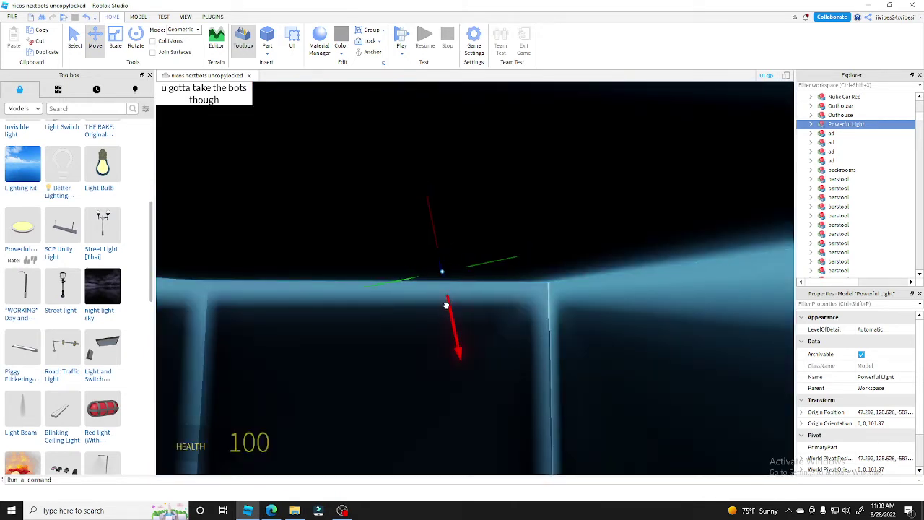
drag(446, 304, 442, 311)
right_drag(441, 311, 442, 311)
drag(473, 257, 476, 272)
right_drag(472, 281, 473, 281)
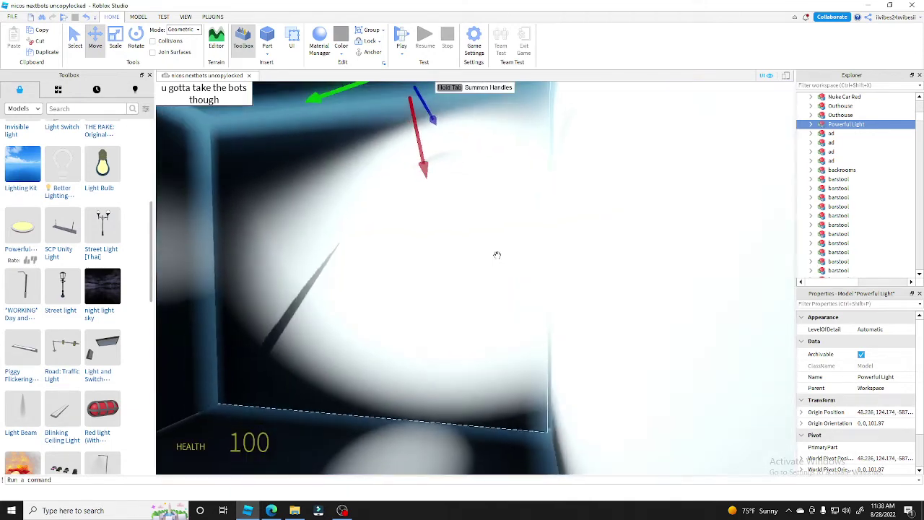
- Fine-tune the Powerful Light's position while checking how it lights the walls, and deselect it
scroll(497, 256, down, 3)
scroll(493, 185, up, 1)
mouse_move(495, 181)
mouse_down()
mouse_move(476, 157)
mouse_move(496, 176)
mouse_up()
scroll(495, 168, down, 2)
scroll(518, 174, up, 3)
click(519, 174)
- Insert the saved map named Model from My Models into the open area outside the room
scroll(518, 172, up, 6)
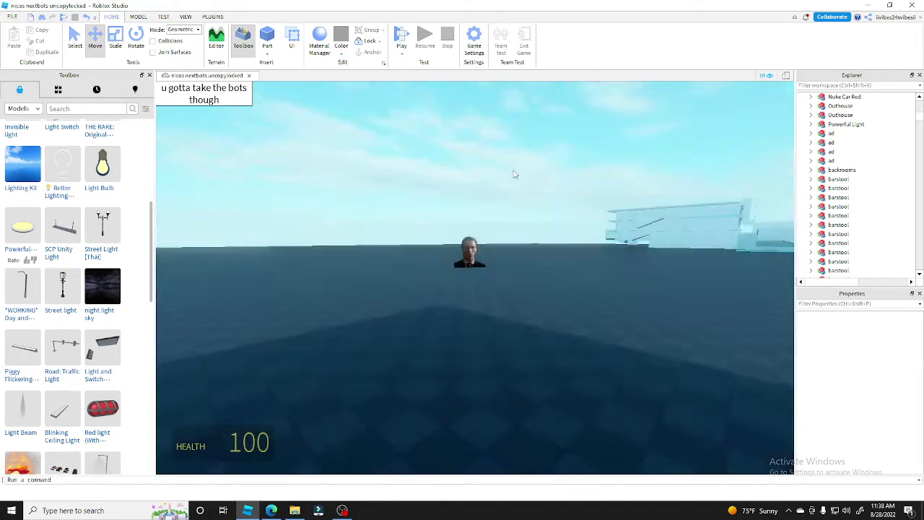
right_drag(514, 174, 505, 177)
key(a)
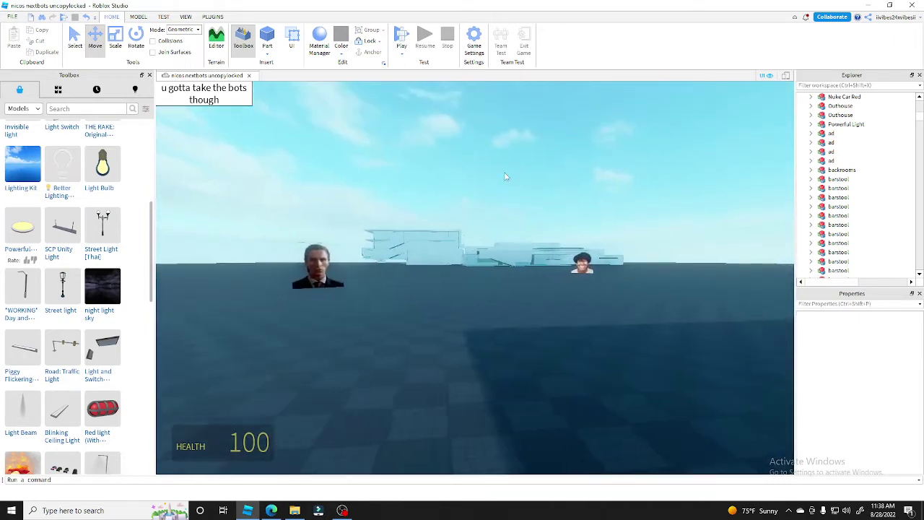
key(w)
right_drag(436, 218, 322, 239)
key(s)
key(a)
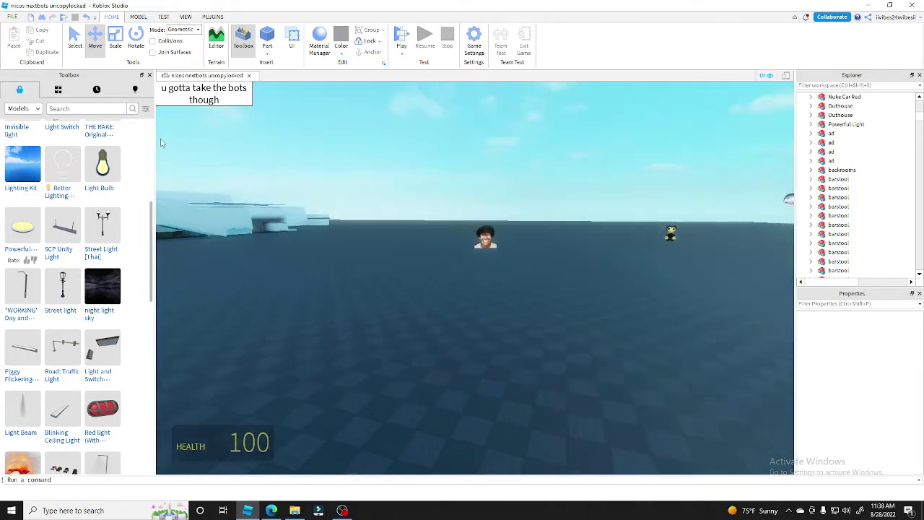
click(58, 90)
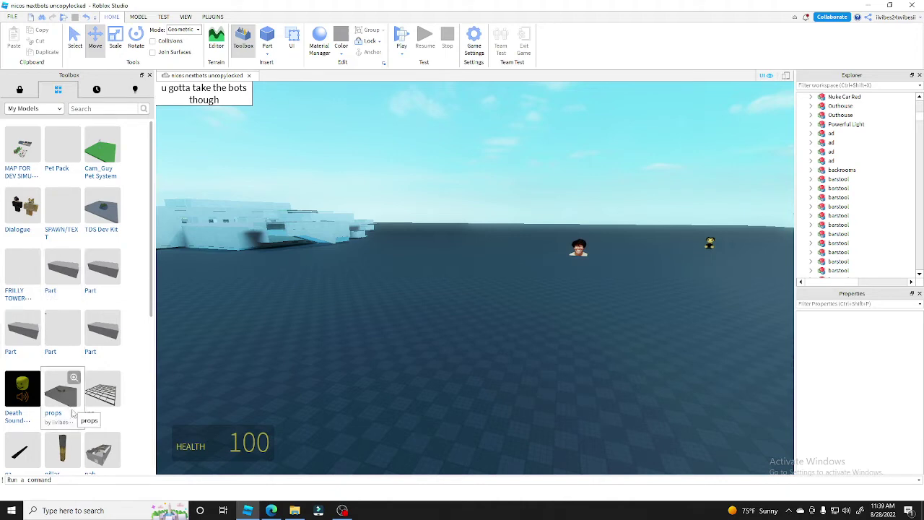
scroll(71, 431, down, 4)
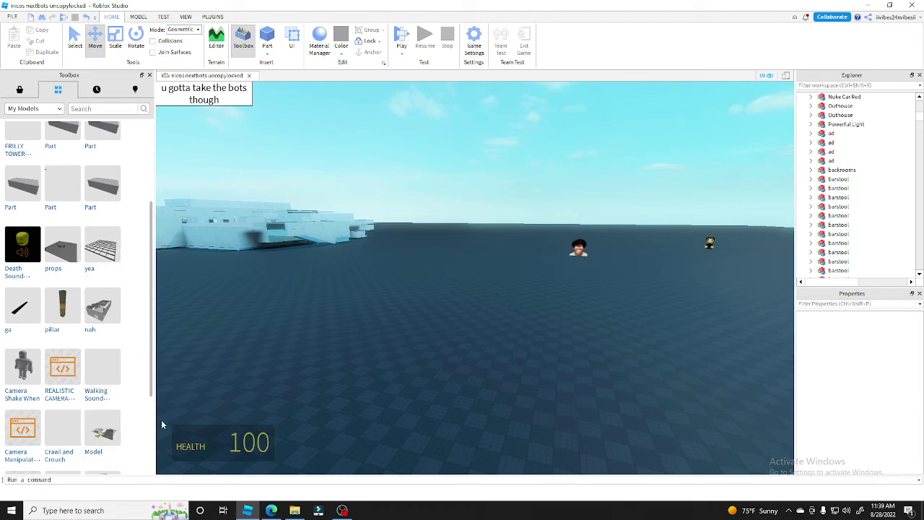
click(559, 275)
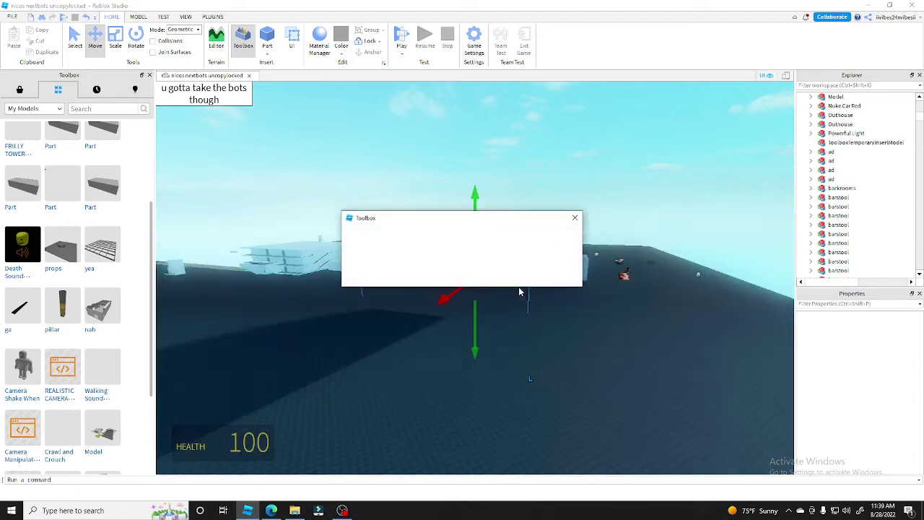
- Move the inserted map model away from the room and lower it toward the baseplate beside the existing buildings
right_drag(459, 309, 471, 280)
drag(492, 200, 499, 167)
drag(436, 208, 300, 226)
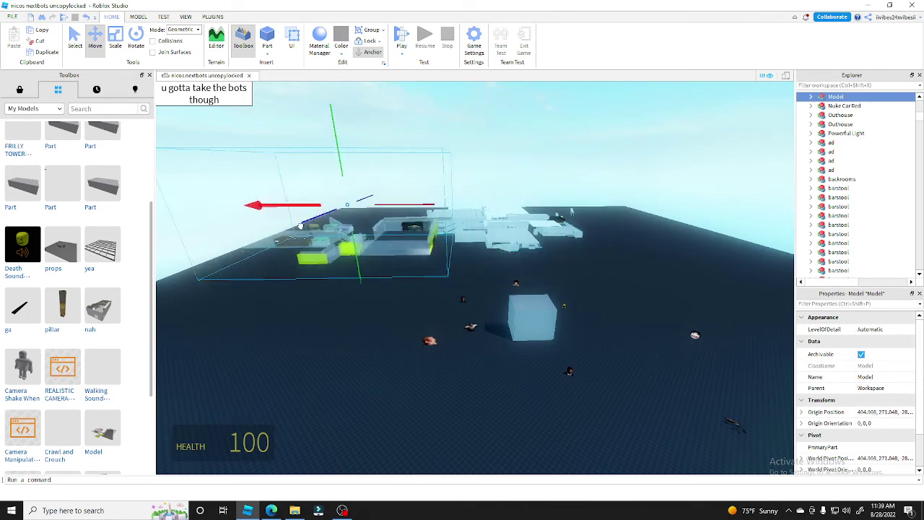
key(e)
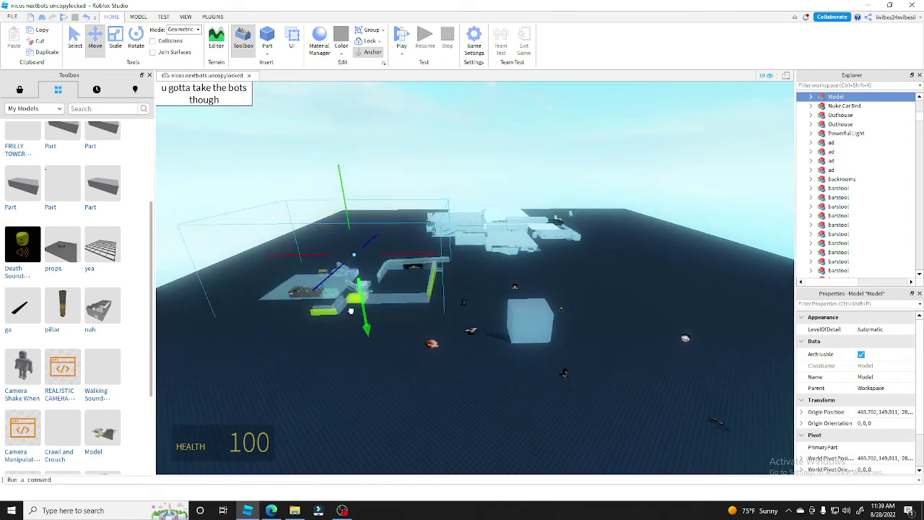
key(w)
- Examine the streets and buildings of the placed map model, and return to the inside of the lit room
mouse_move(354, 306)
right_down()
mouse_move(347, 300)
mouse_move(365, 301)
right_up()
scroll(352, 298, up, 10)
scroll(365, 301, up, 10)
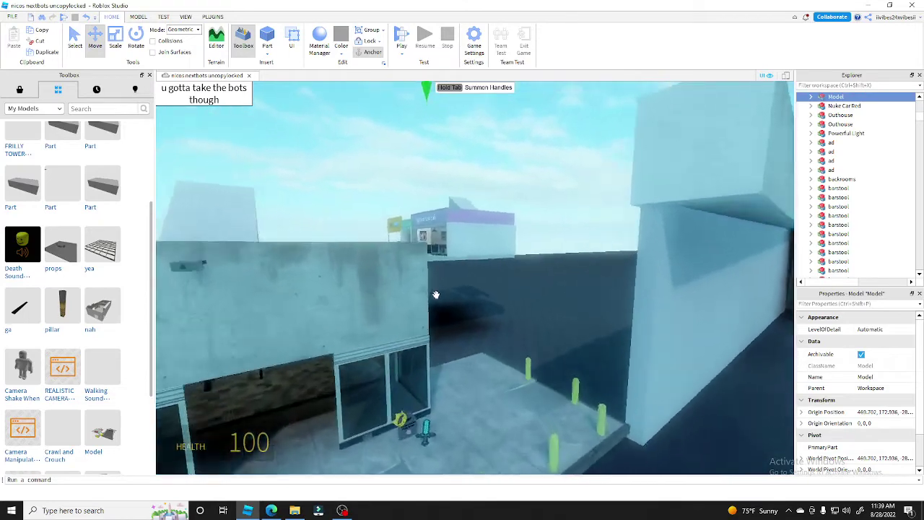
key(w)
right_drag(436, 295, 436, 295)
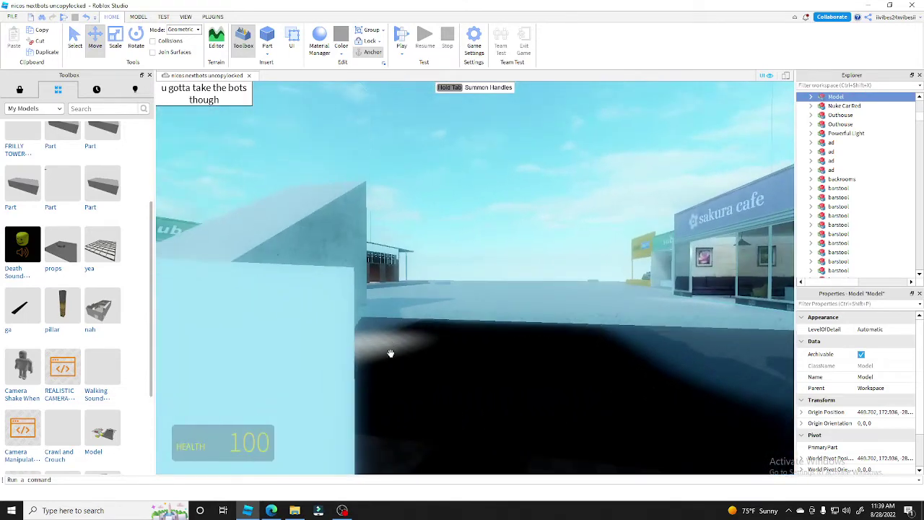
right_drag(379, 384, 373, 377)
scroll(377, 384, up, 10)
click(378, 383)
key(w)
key(w)
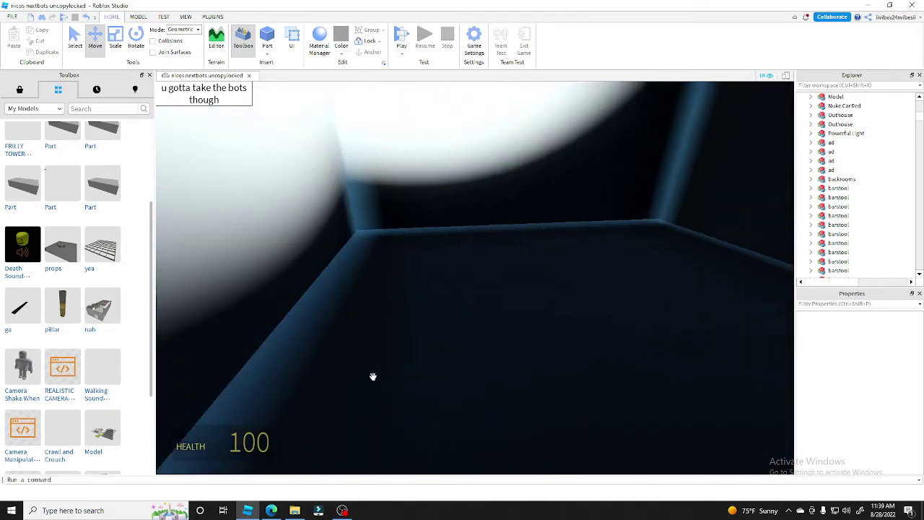
- Search the model library for "teleport"
click(16, 87)
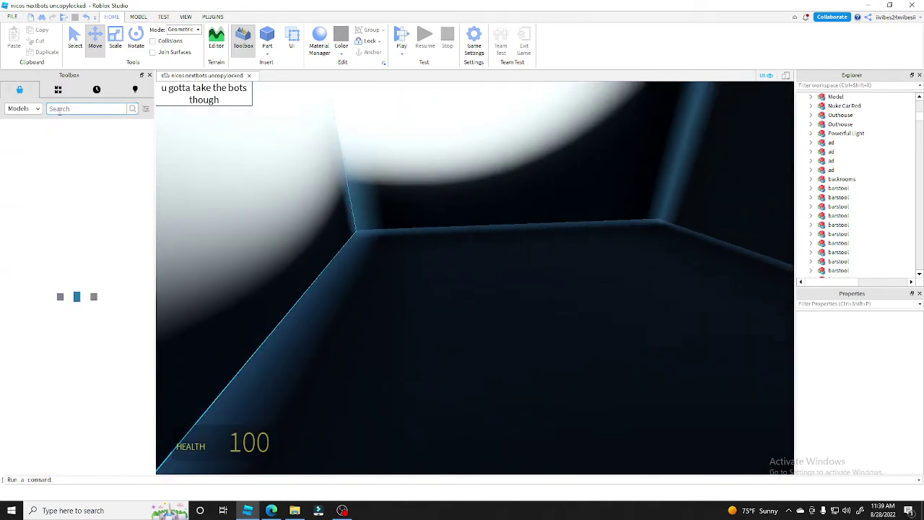
click(72, 108)
text(teleport)
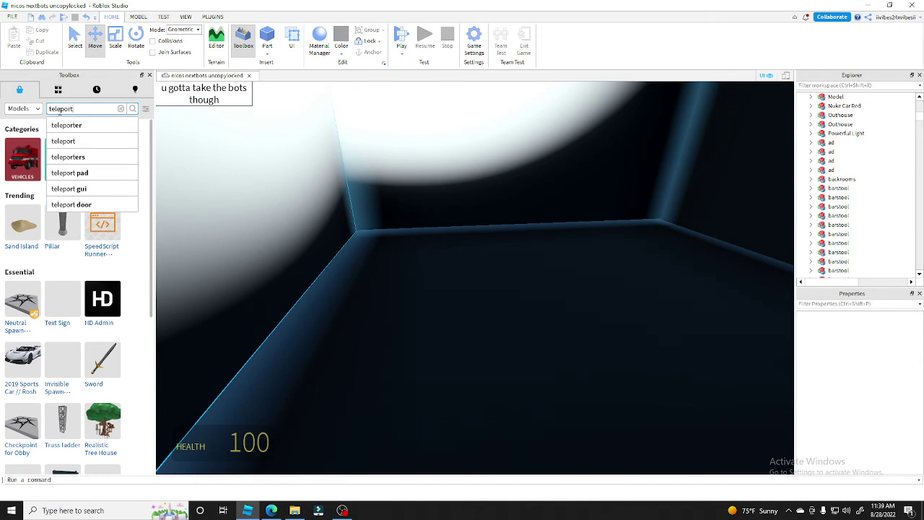
key(Return)
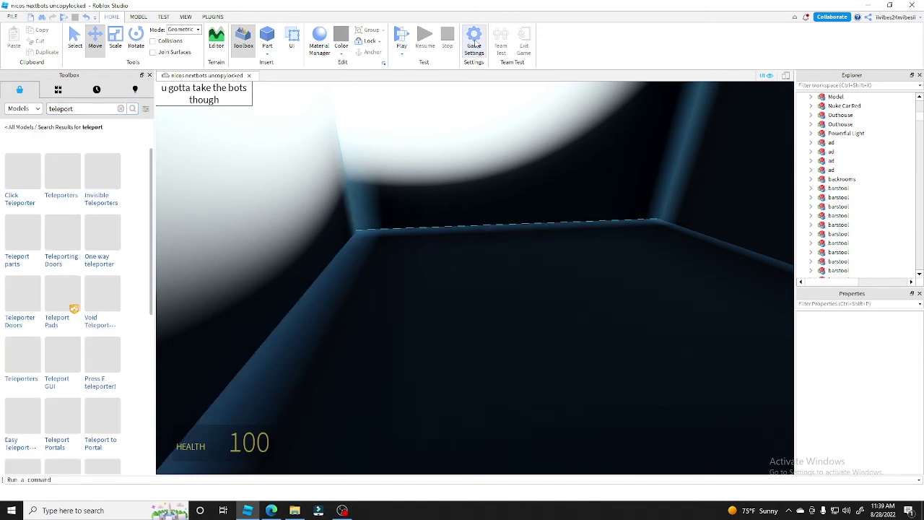
- Open the game settings, name the game "like and sub for part 2!!! #Roadto50subs", and save it
click(474, 41)
click(470, 173)
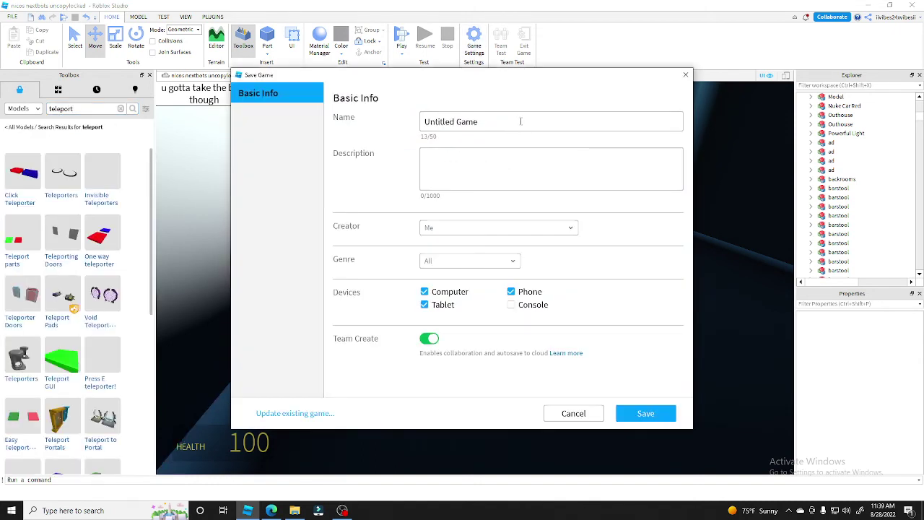
text(e an)
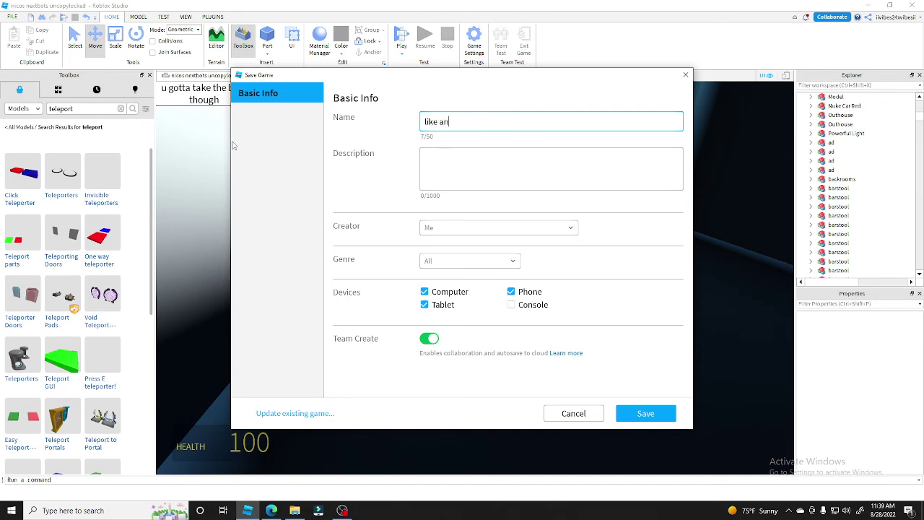
text(d sub for part 2!!! #Roadto)
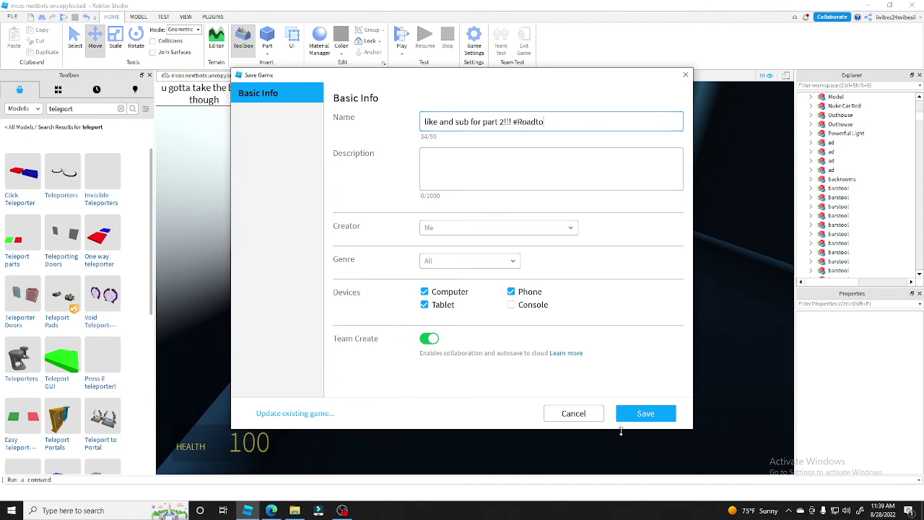
text(50subs)
click(633, 416)
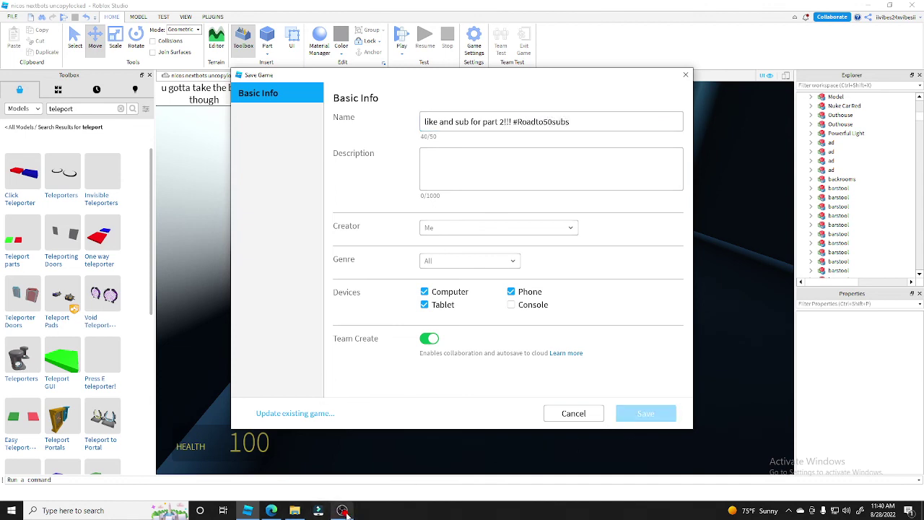